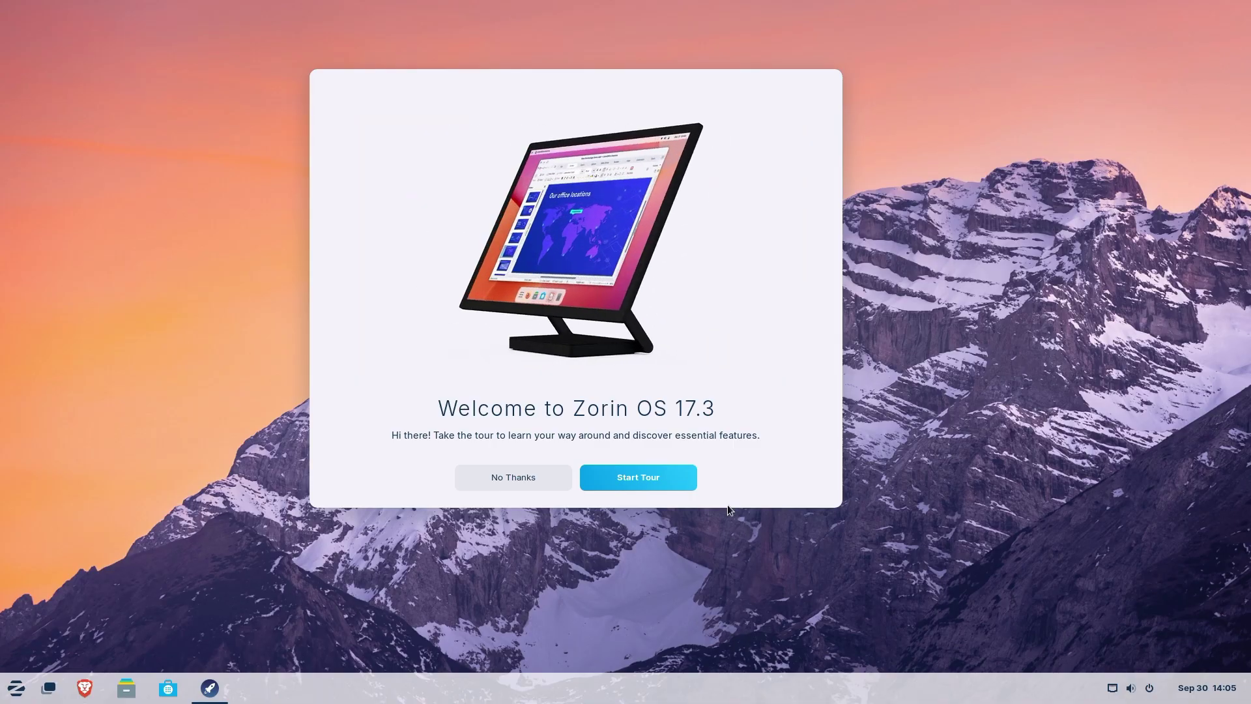
Start the welcome tour, page through to its final page, and close it
left_click(672, 481)
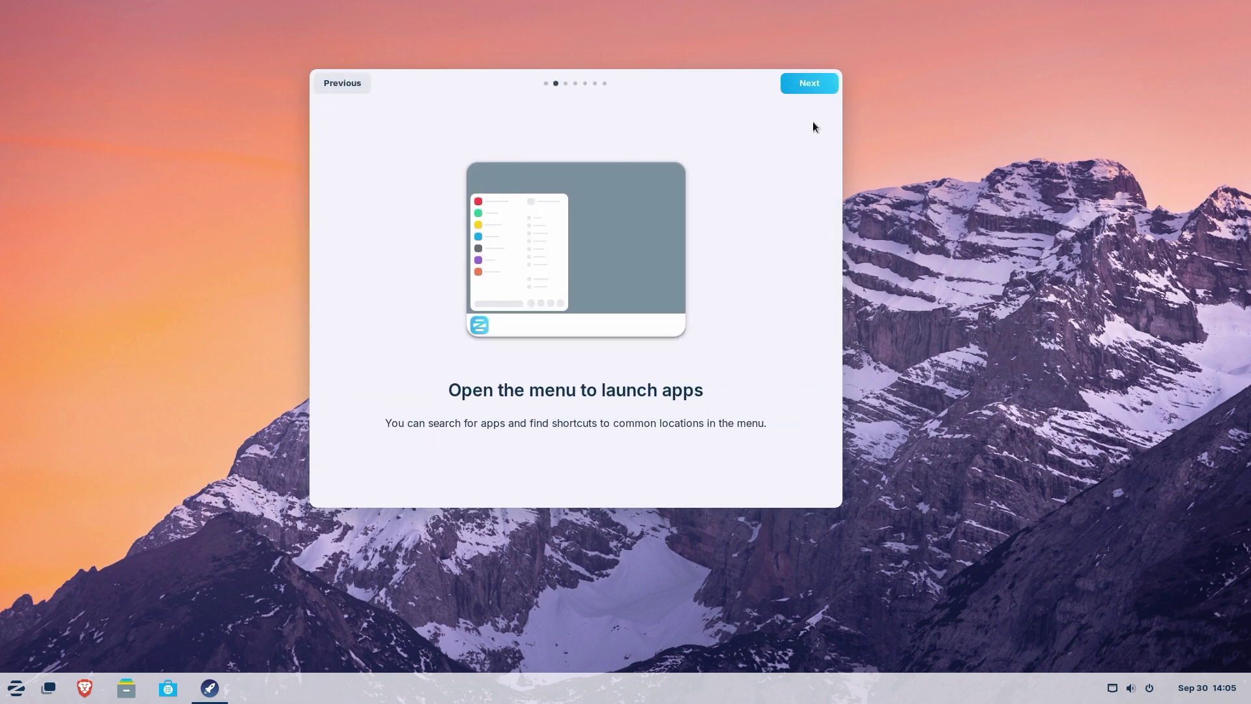
left_click(816, 86)
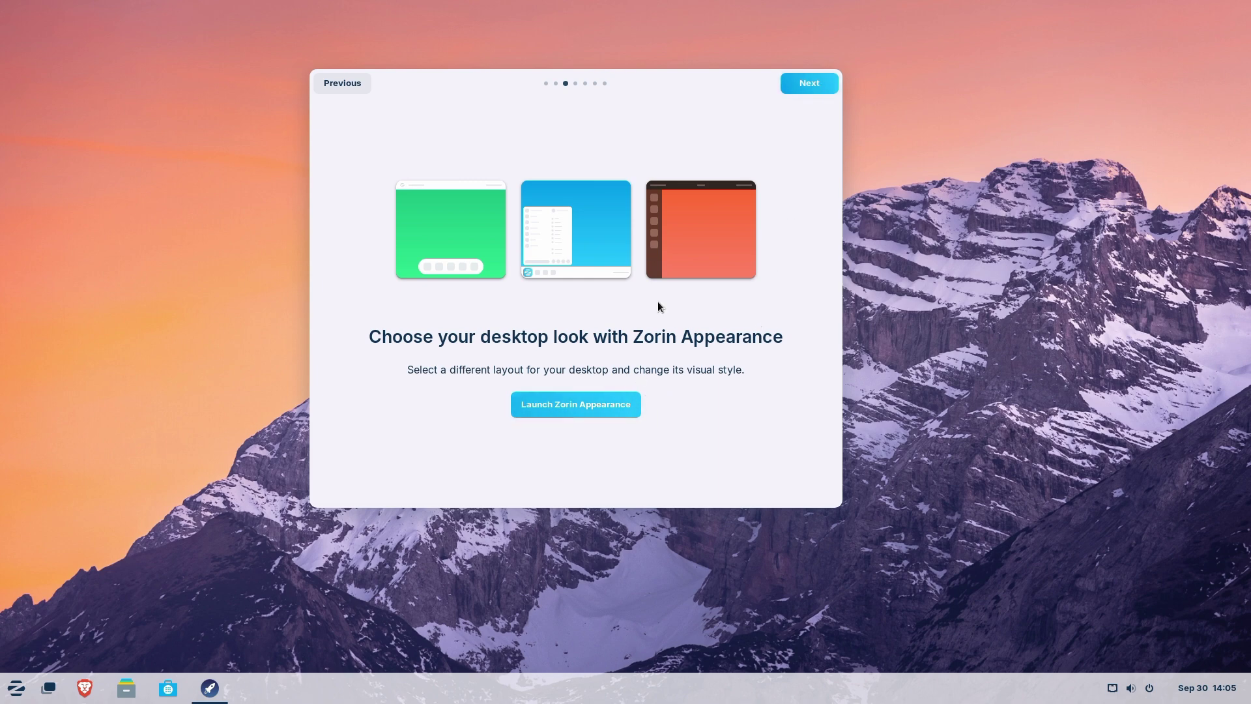
left_click(819, 85)
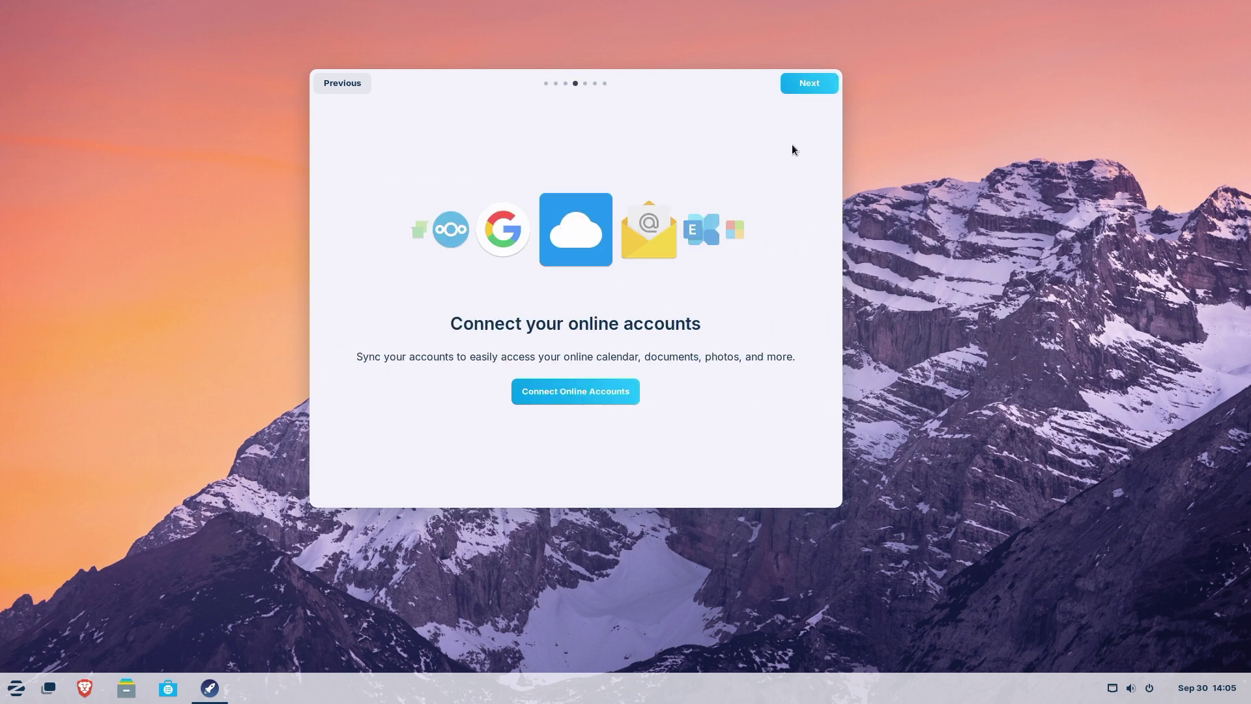
left_click(836, 88)
left_click(836, 88)
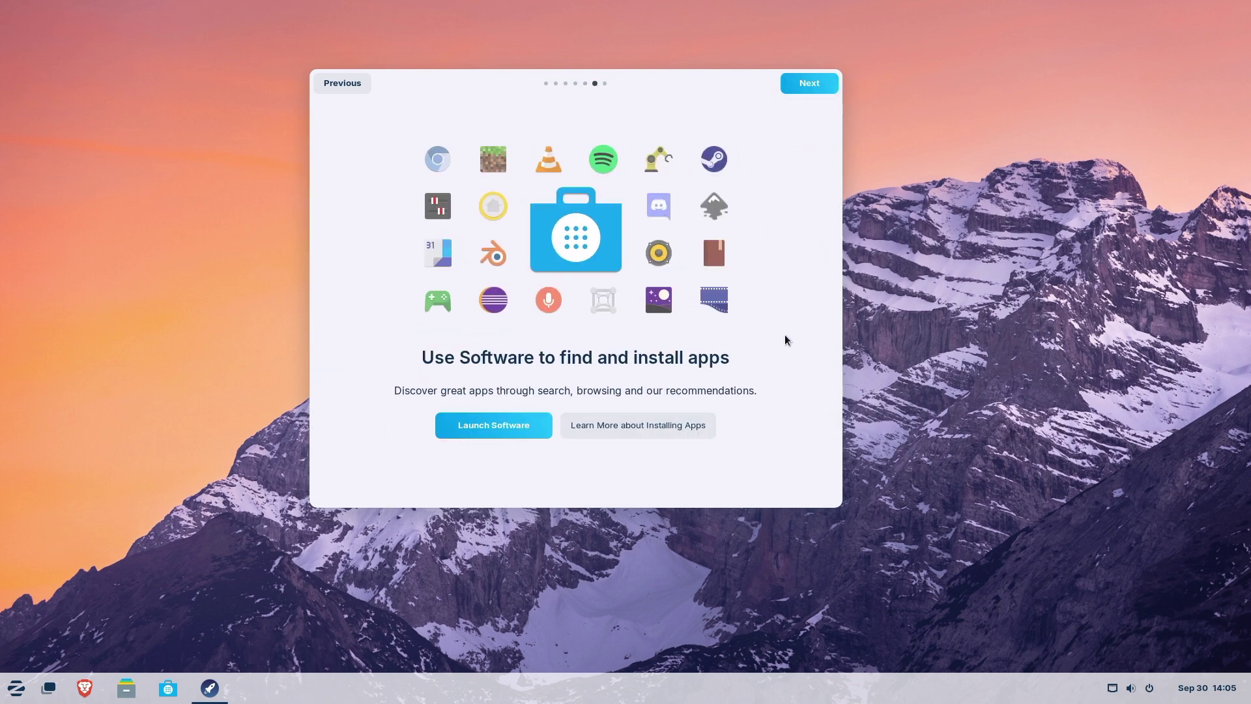
left_click(819, 91)
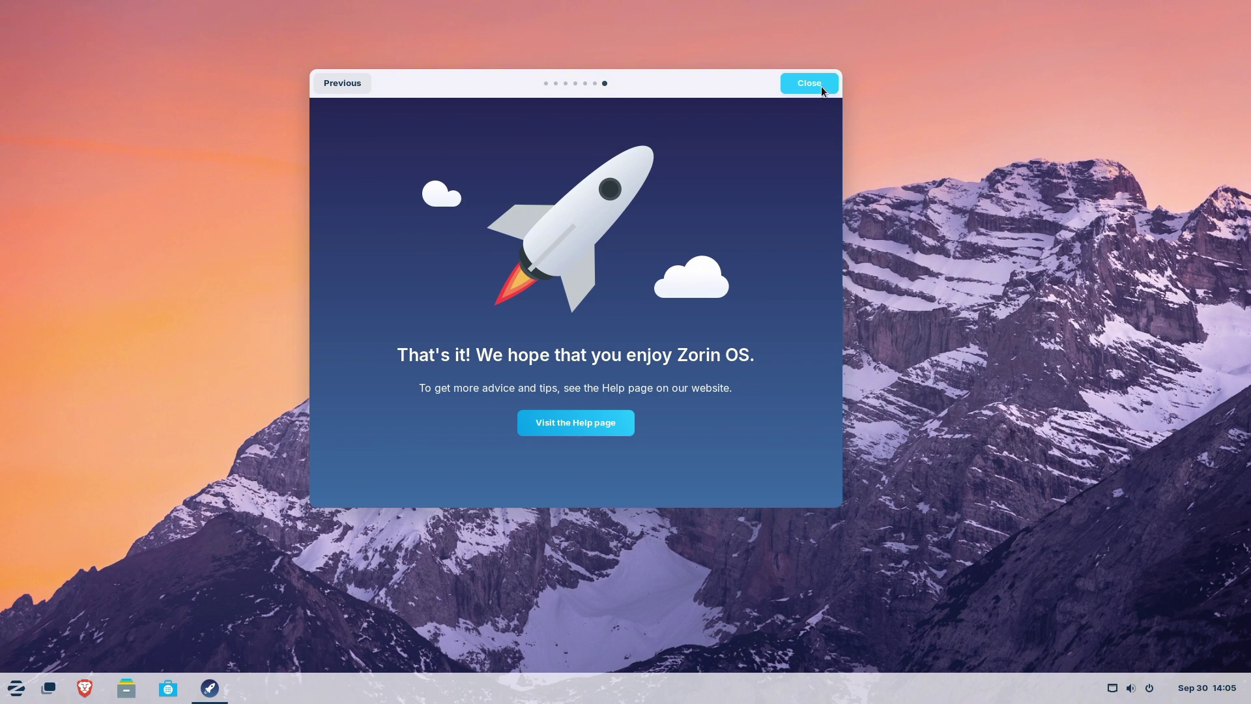
left_click(821, 86)
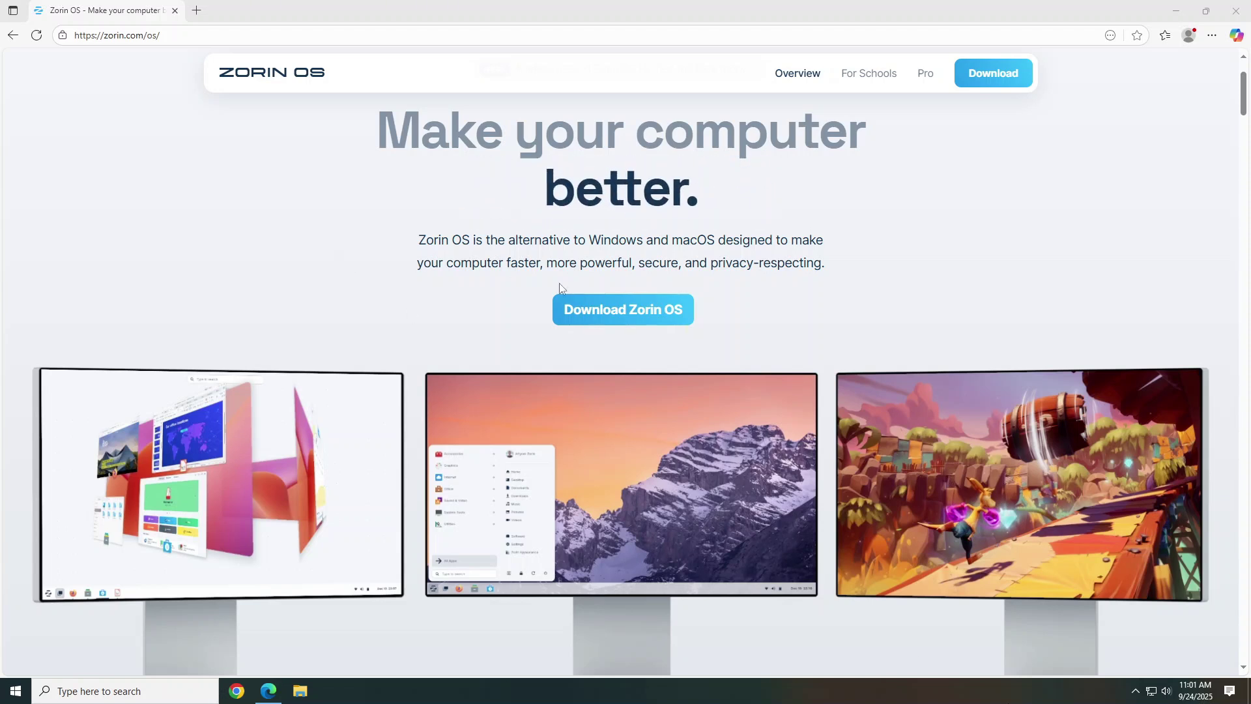
Download the free Zorin OS 17.3 Core ISO, skipping the newsletter signup
left_click(612, 312)
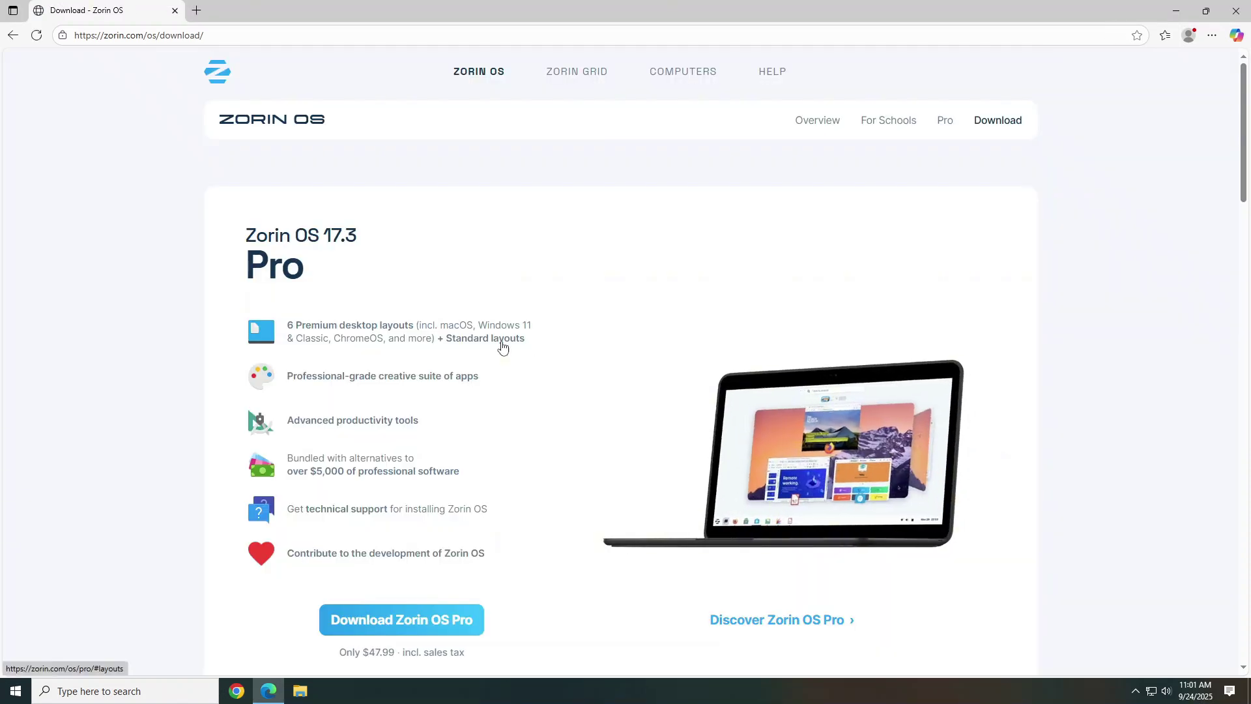
scroll(481, 390, "down", 3)
scroll(481, 389, "down", 6)
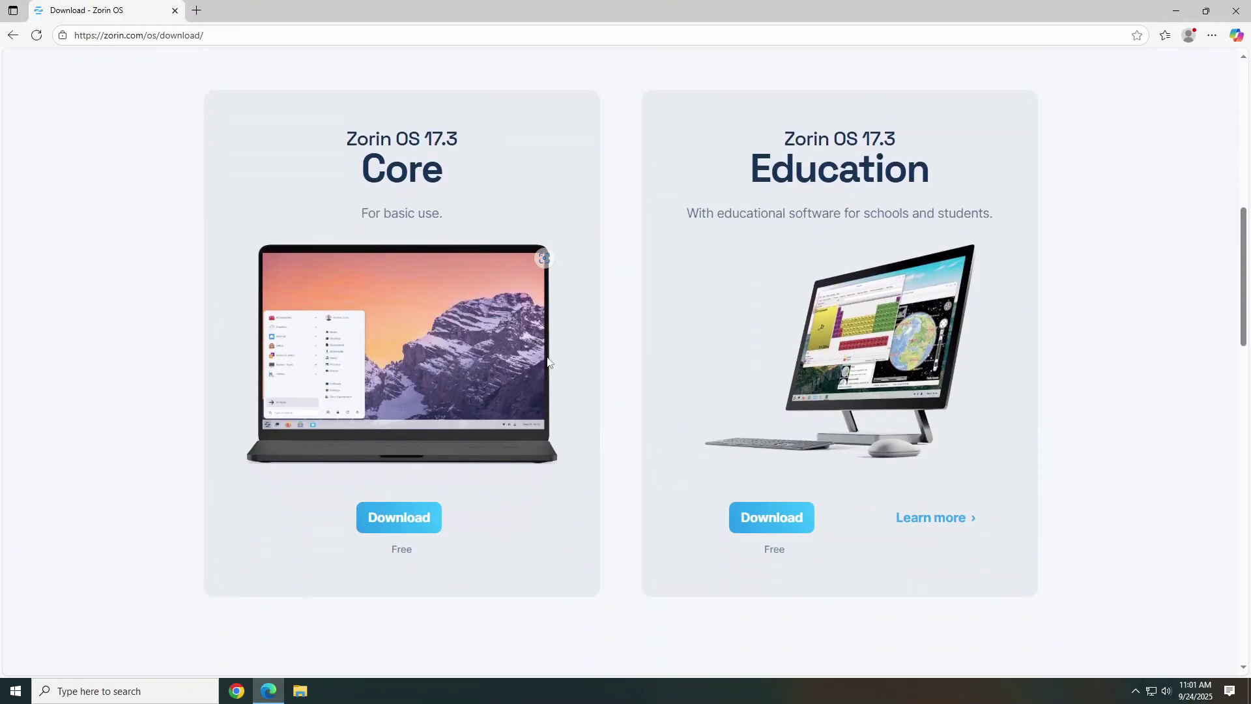
left_click(415, 522)
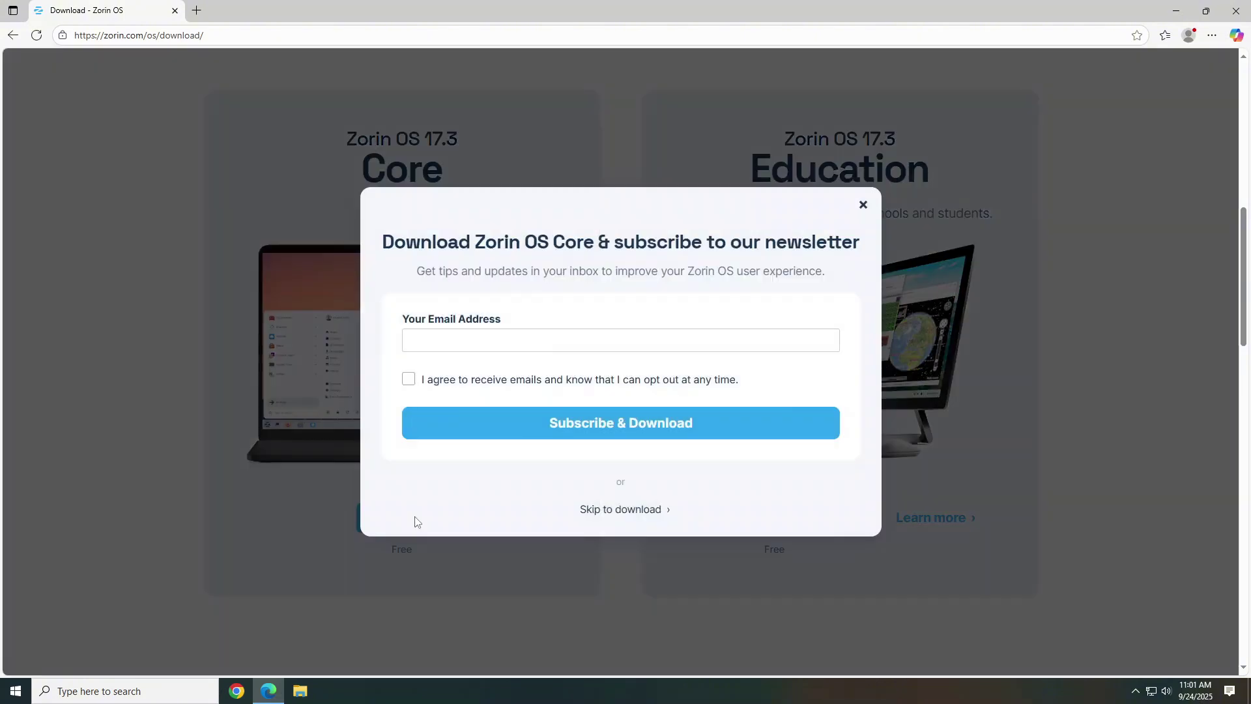
left_click(623, 509)
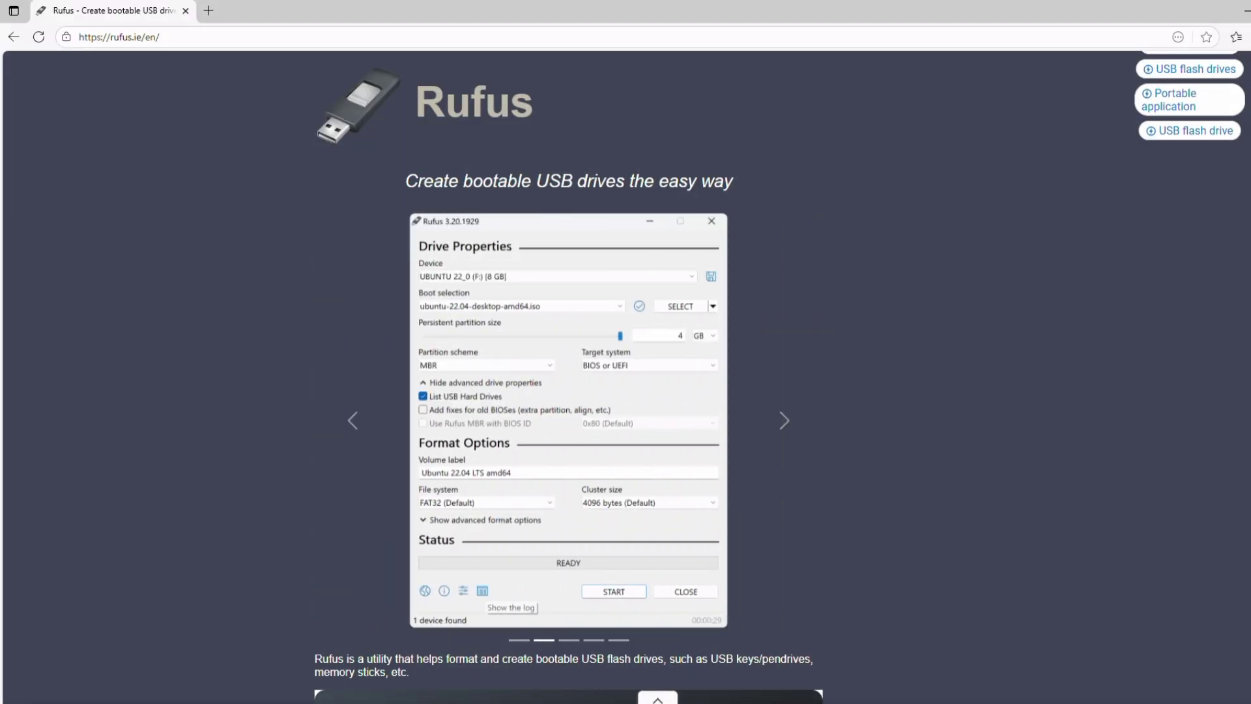
Download the standard rufus-4.10.exe and run it from the Downloads panel
scroll(931, 322, "down", 10)
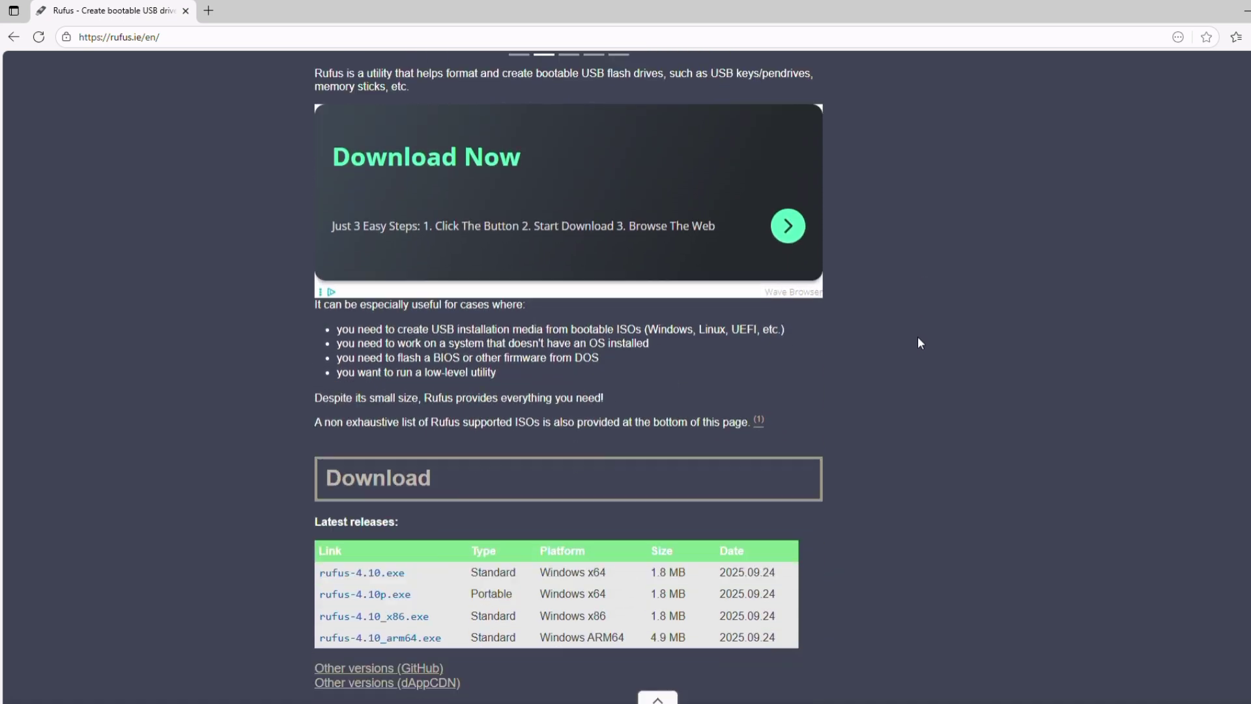
left_click(384, 466)
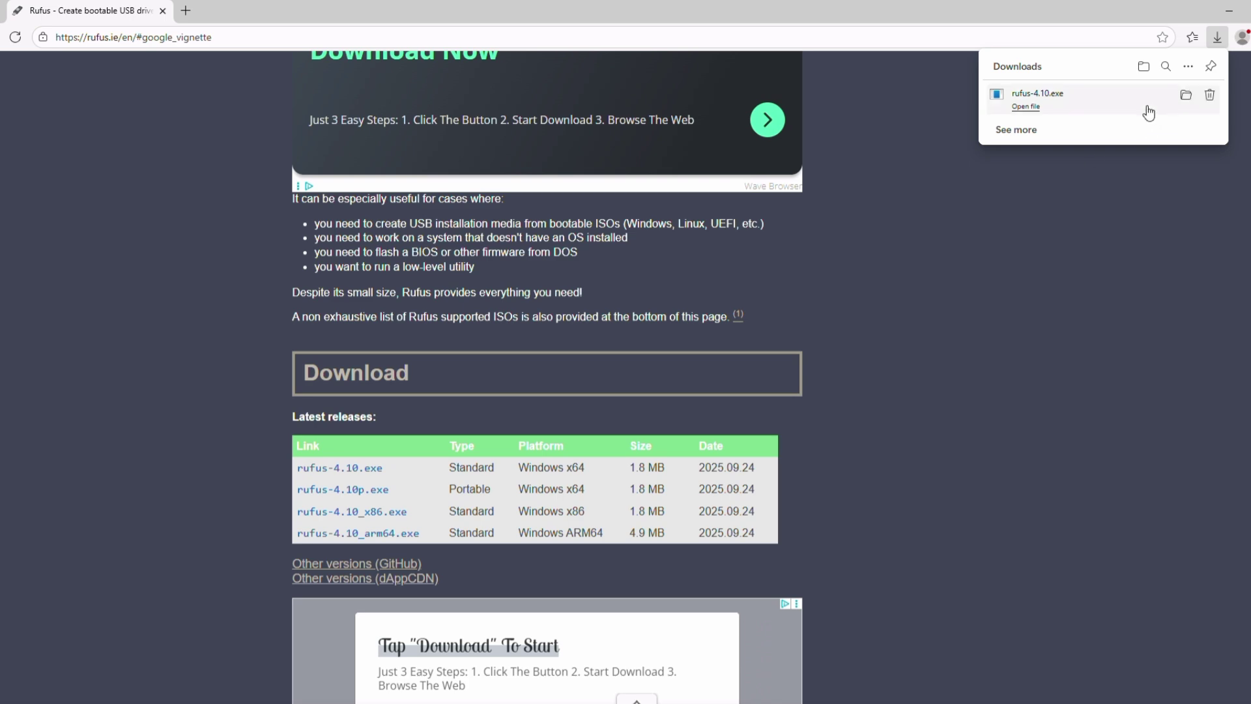
left_click(1148, 114)
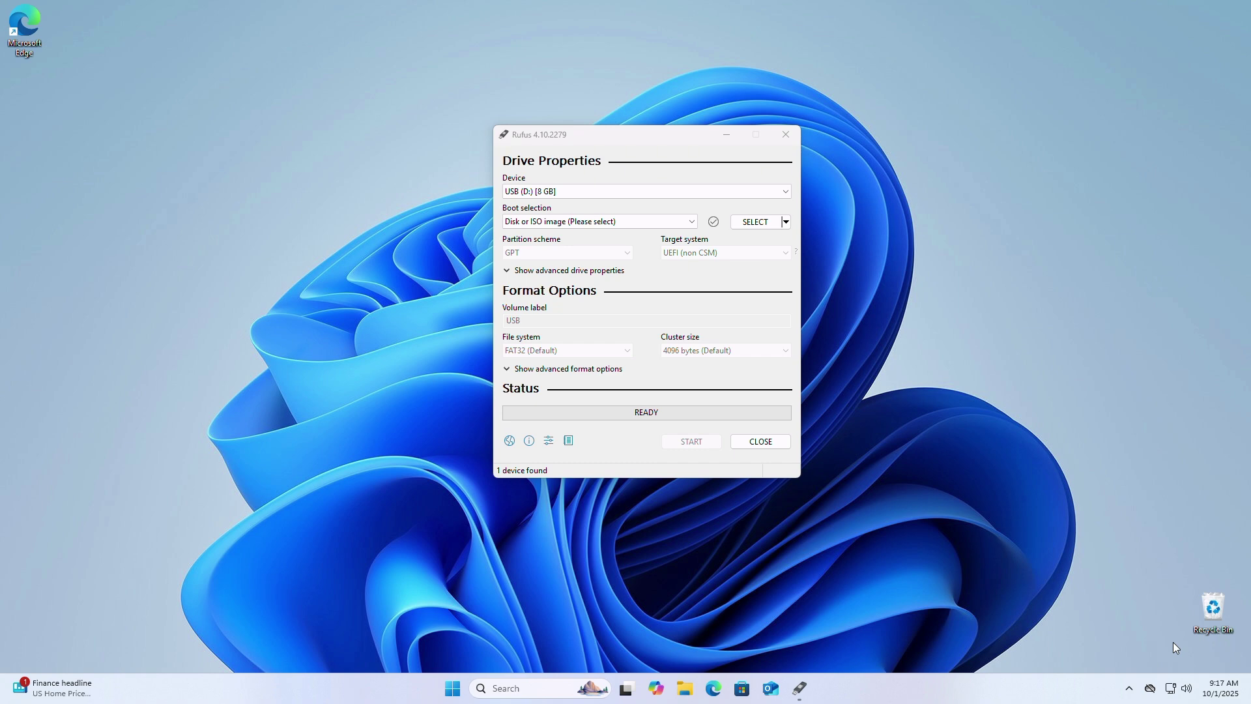
Load the Zorin OS 17.3 Core ISO as the Rufus boot image
left_click(753, 222)
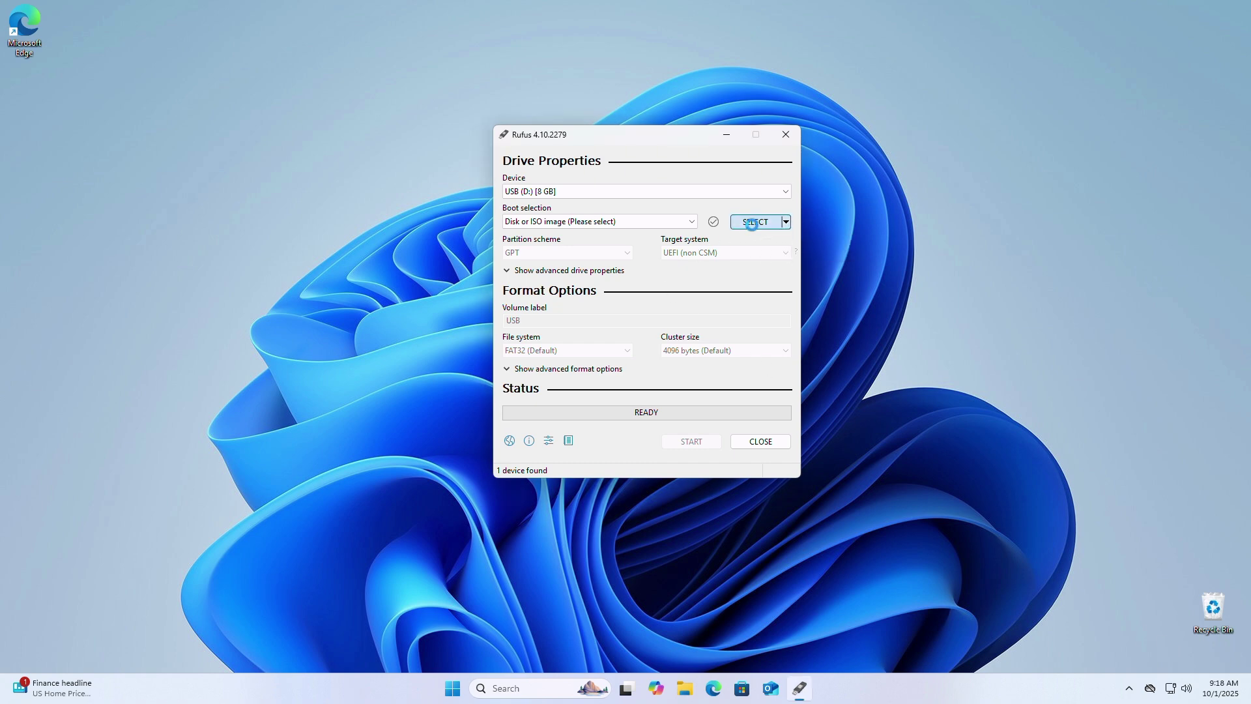
left_click(692, 267)
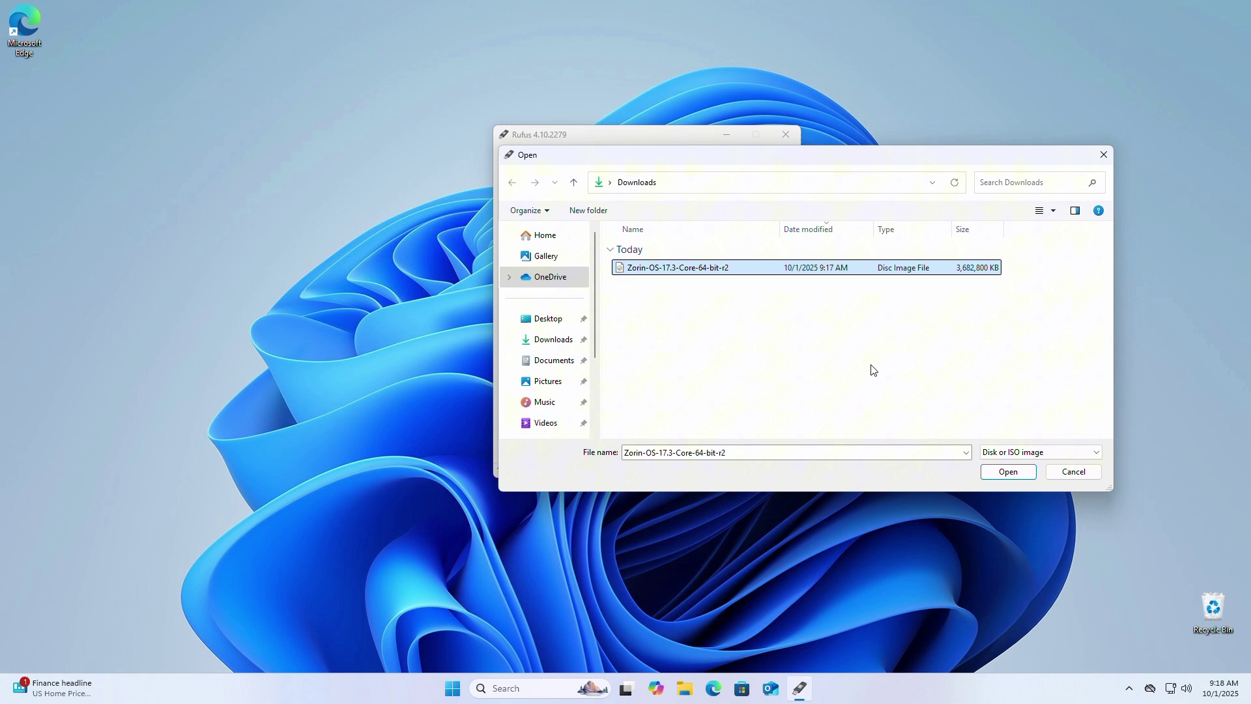
left_click(1008, 473)
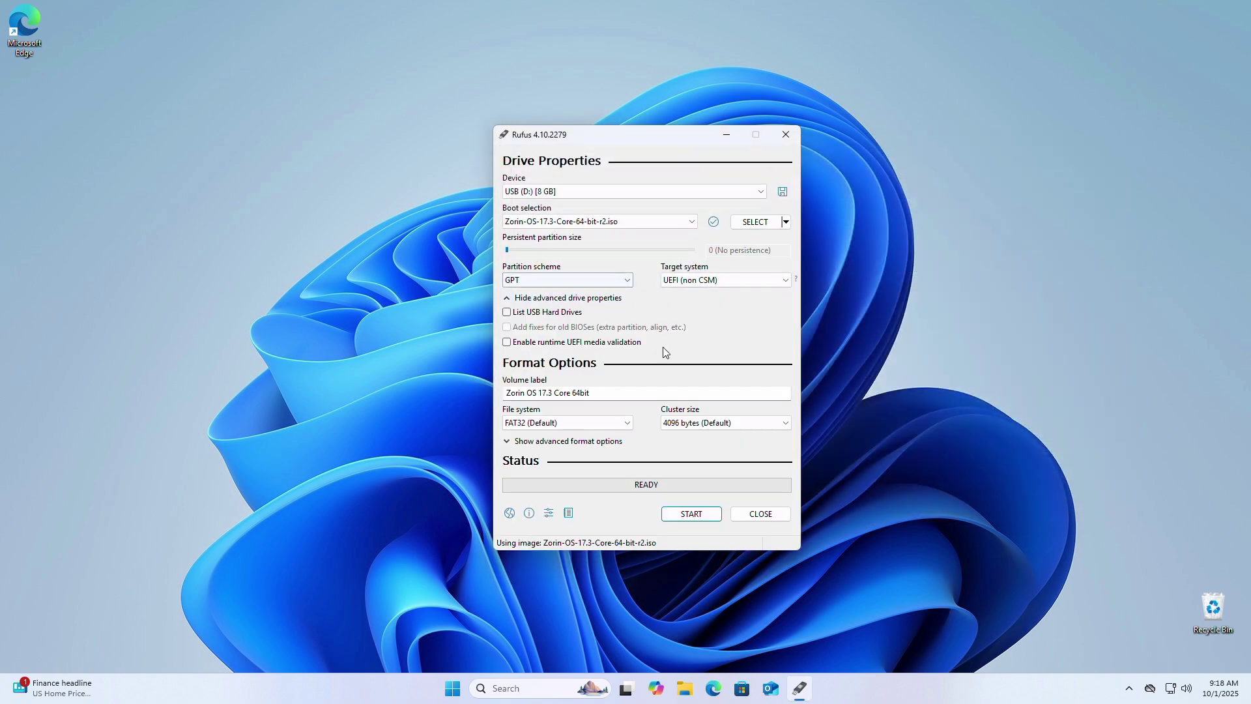
Write the ISO to the 8 GB USB drive in ISO Image mode, accepting the erase warning
left_click(691, 514)
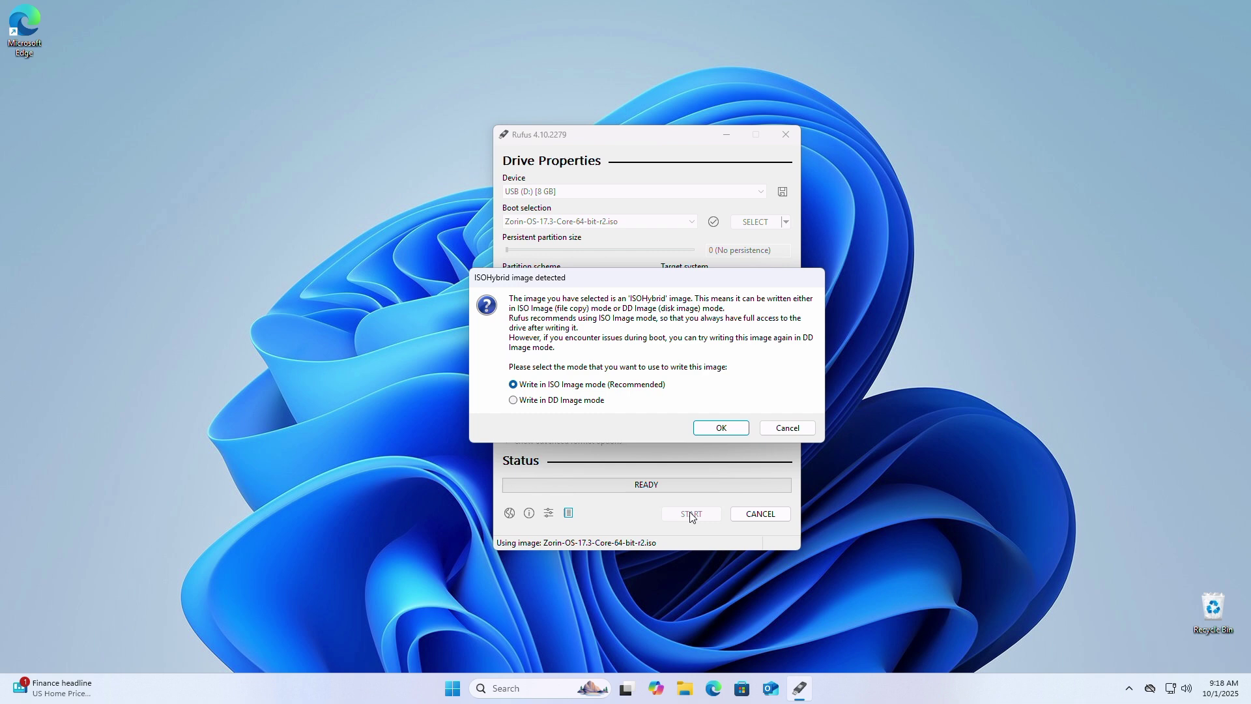
left_click(736, 430)
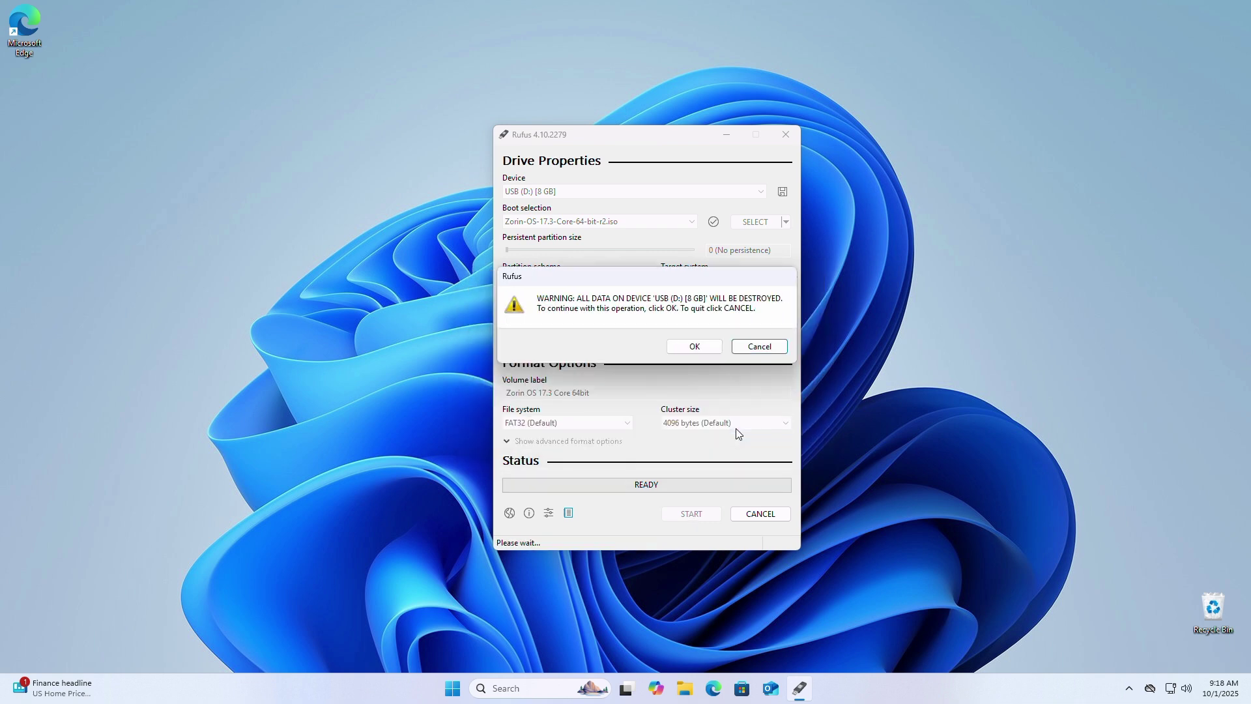
left_click(695, 346)
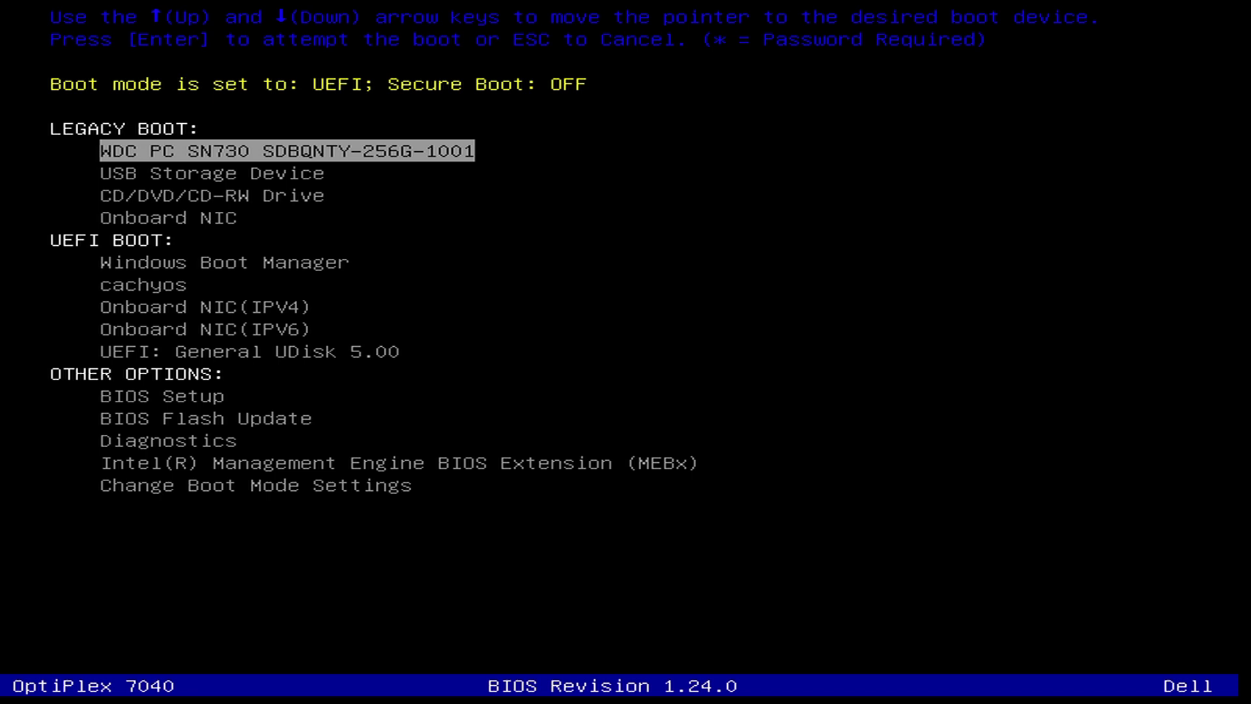
Highlight the UEFI: General UDisk 5.00 entry in the Dell boot menu
key("Down")
key("Down")
key("Down")
key("Down")
key("Down")
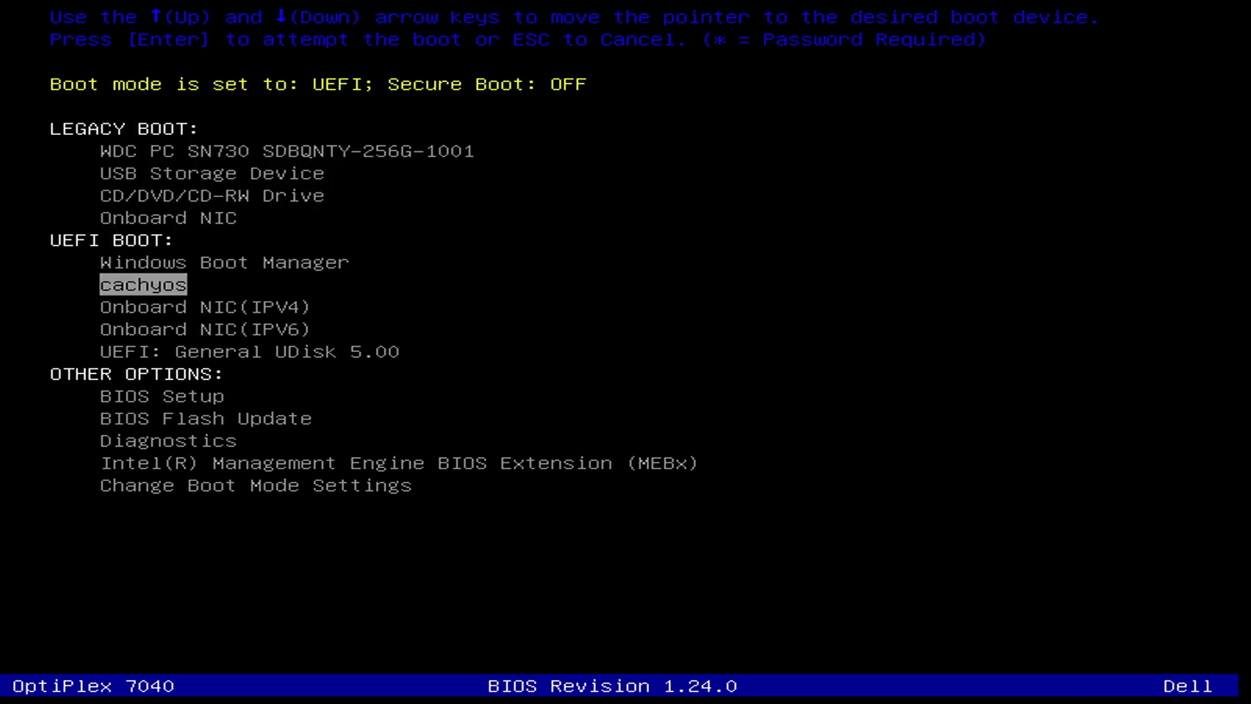
key("Down")
key("Down")
key("Down")
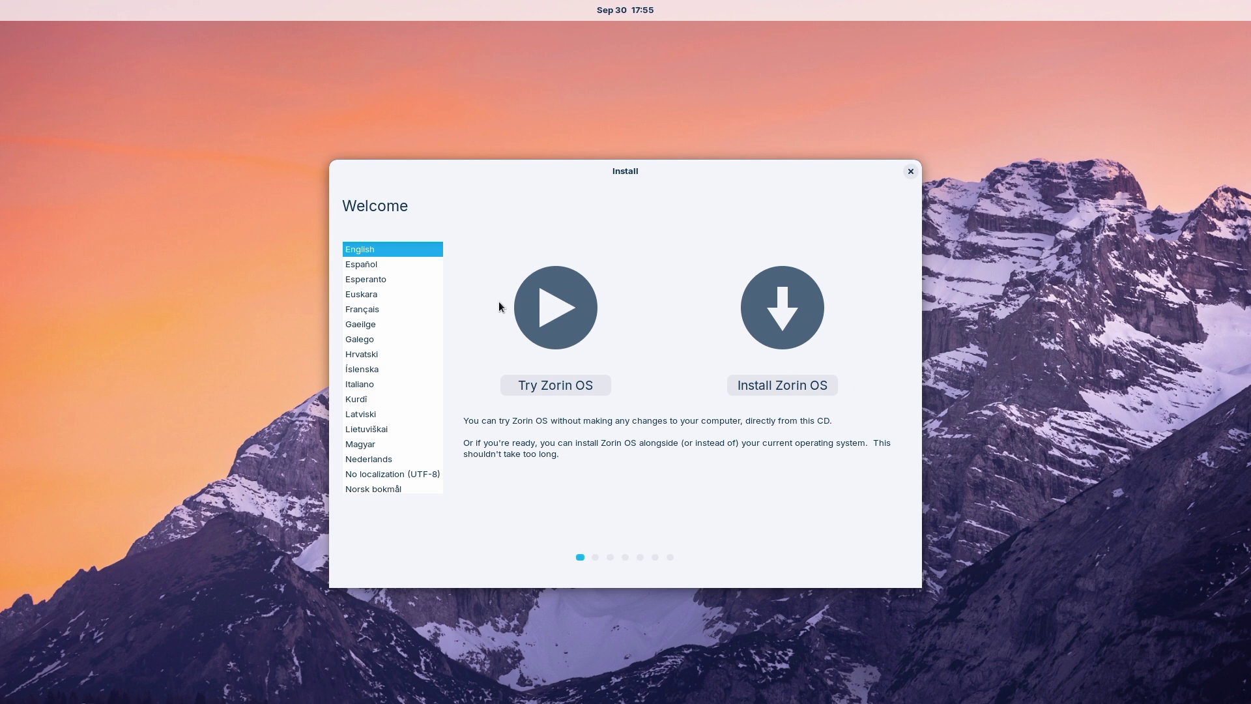
Choose Install Zorin OS, keep the English (US) keyboard, and keep updates and third-party software enabled
left_click(802, 389)
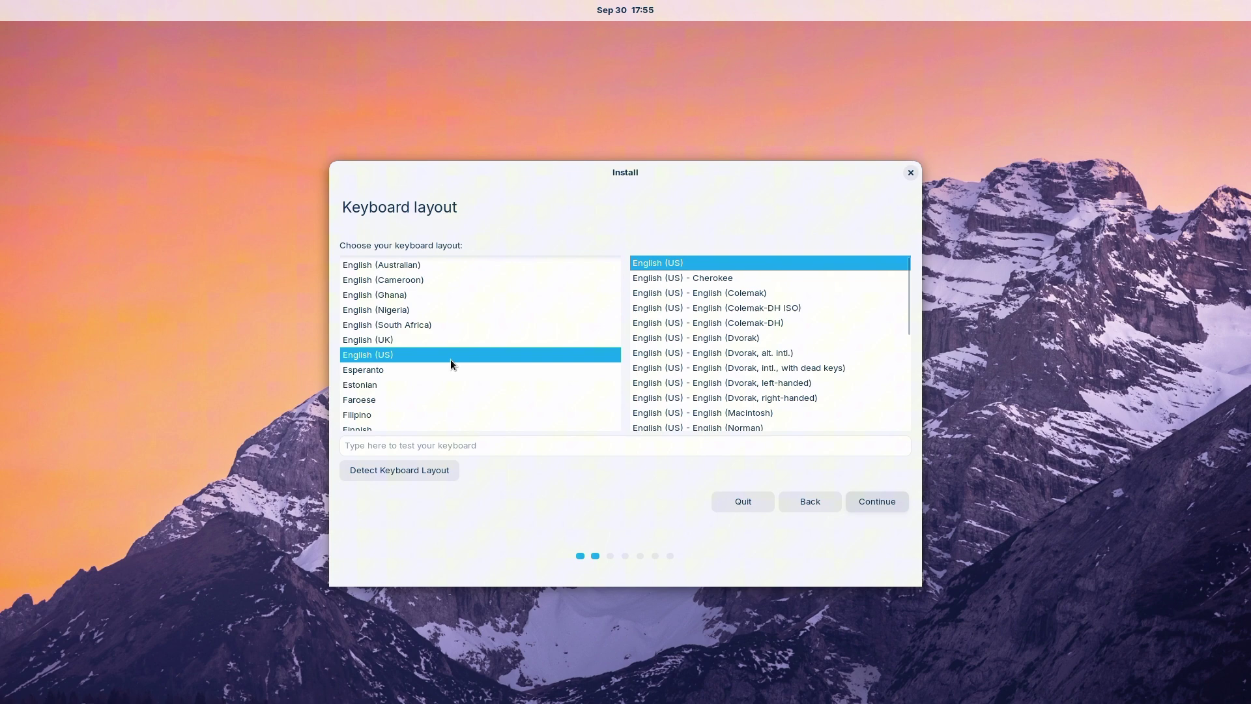
left_click(886, 500)
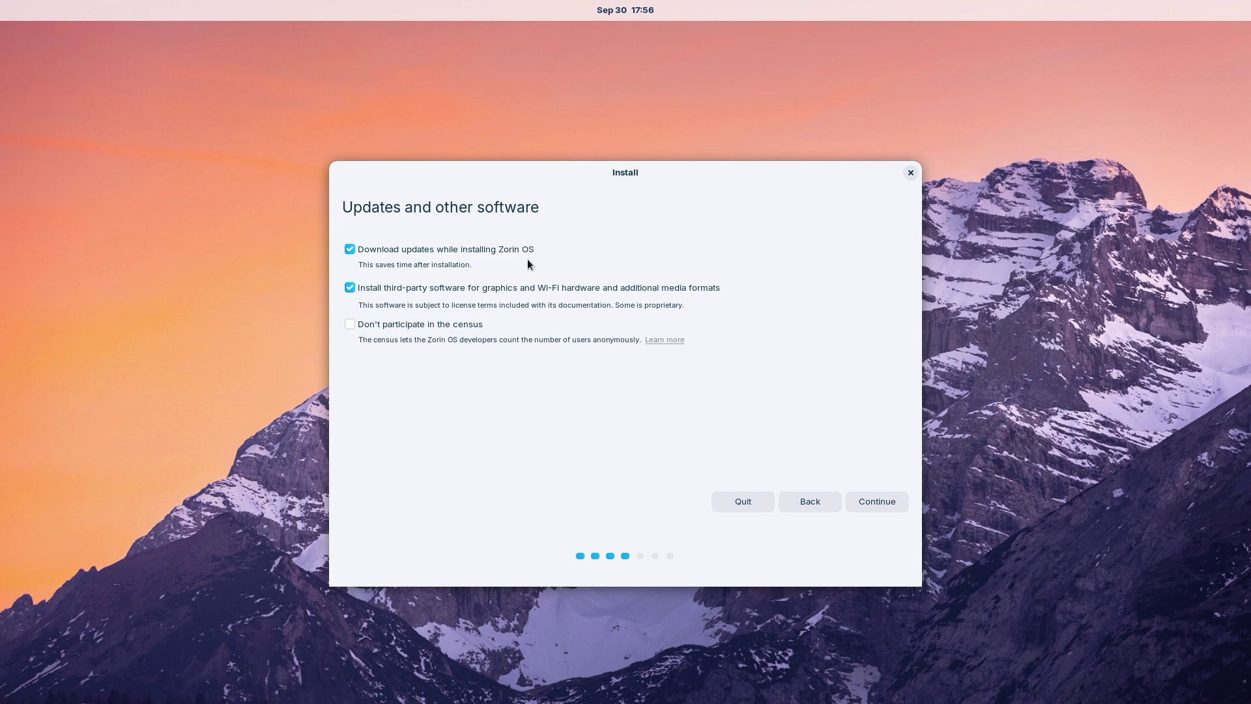
left_click(894, 501)
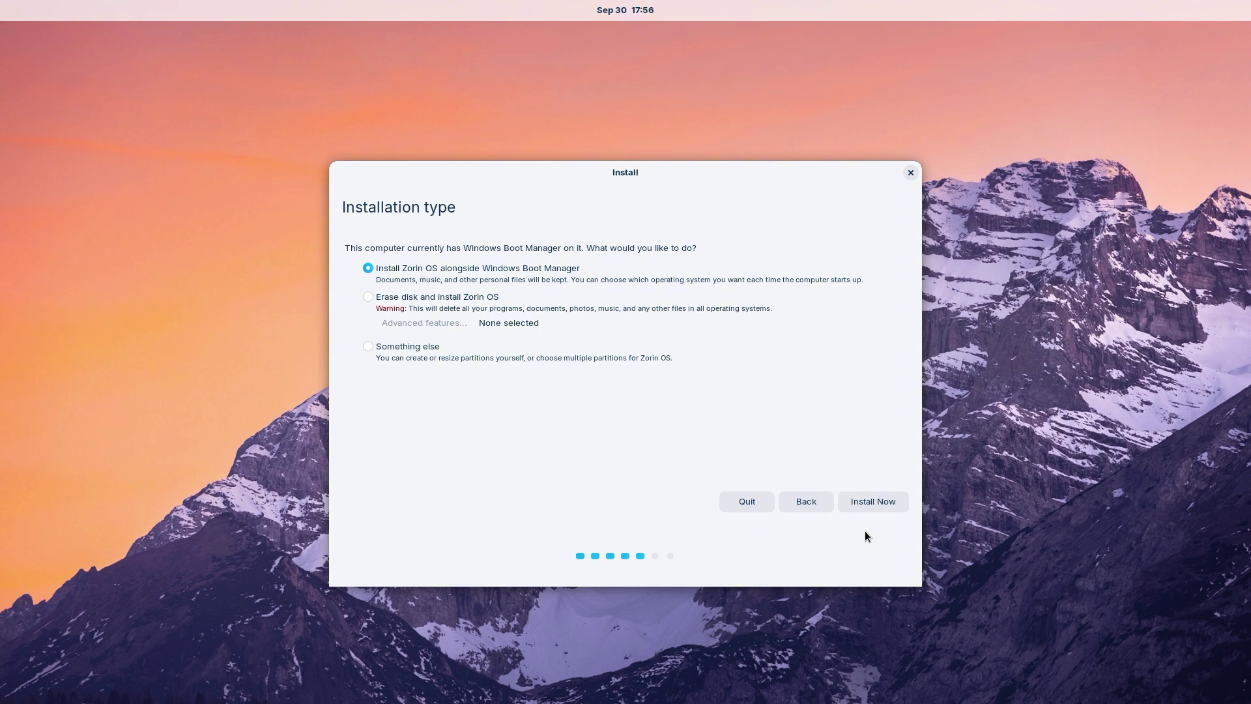
Select 'Erase disk and install Zorin OS', install now, and confirm writing the partition changes
left_click(369, 297)
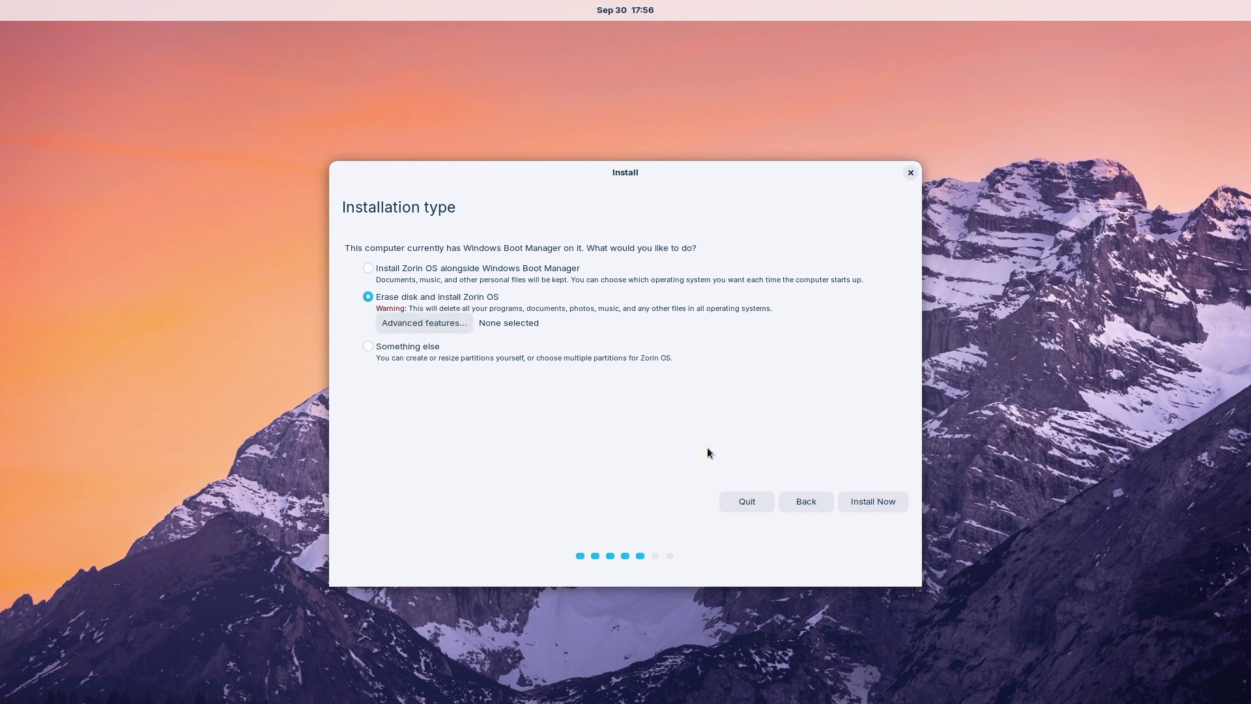
left_click(865, 503)
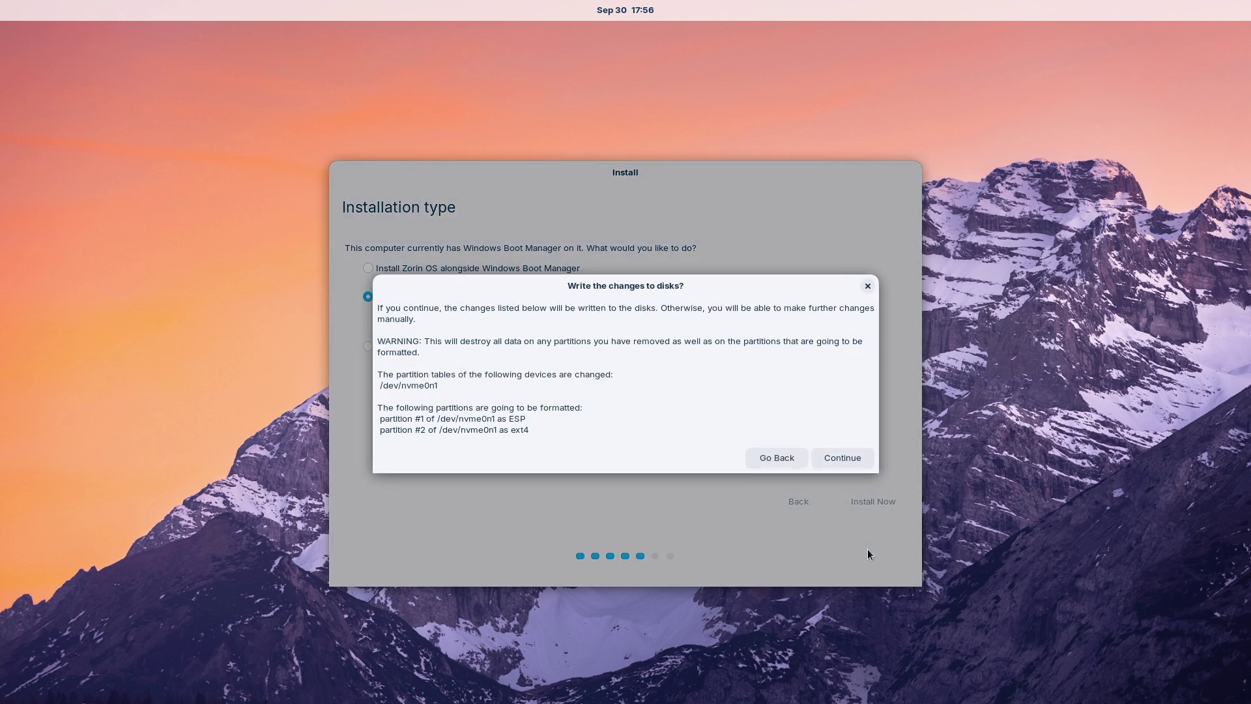
left_click(846, 458)
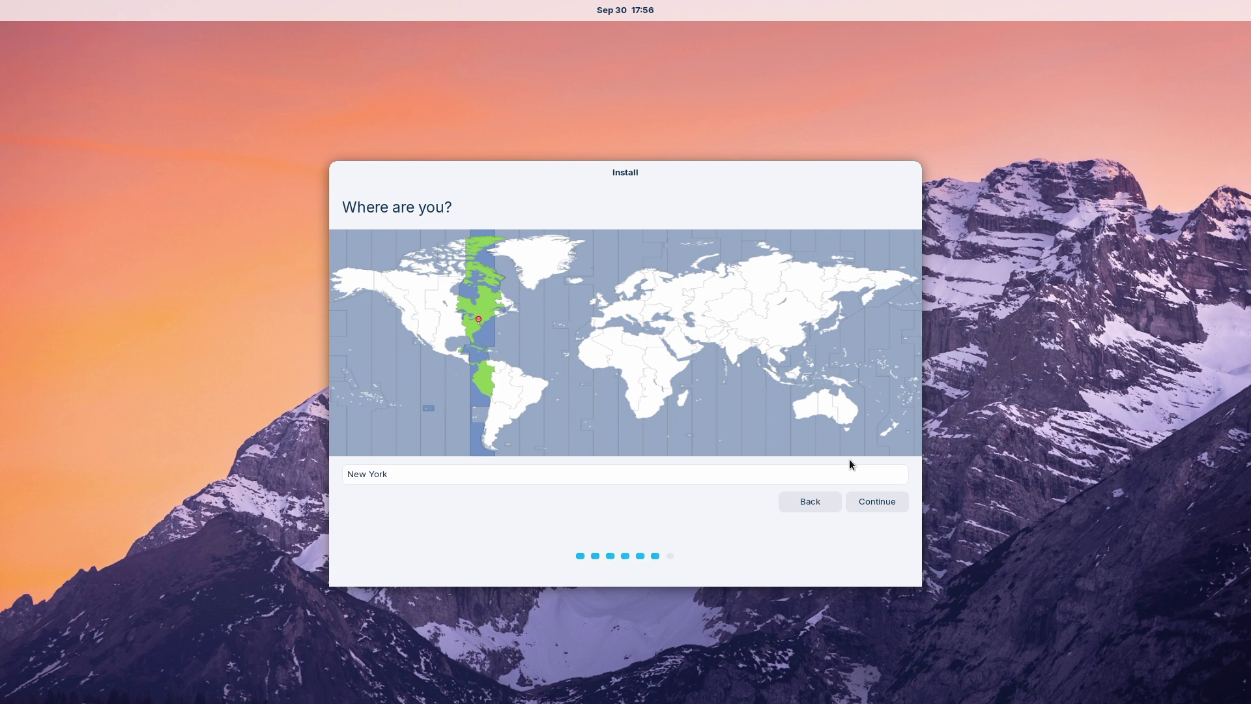
left_click(888, 509)
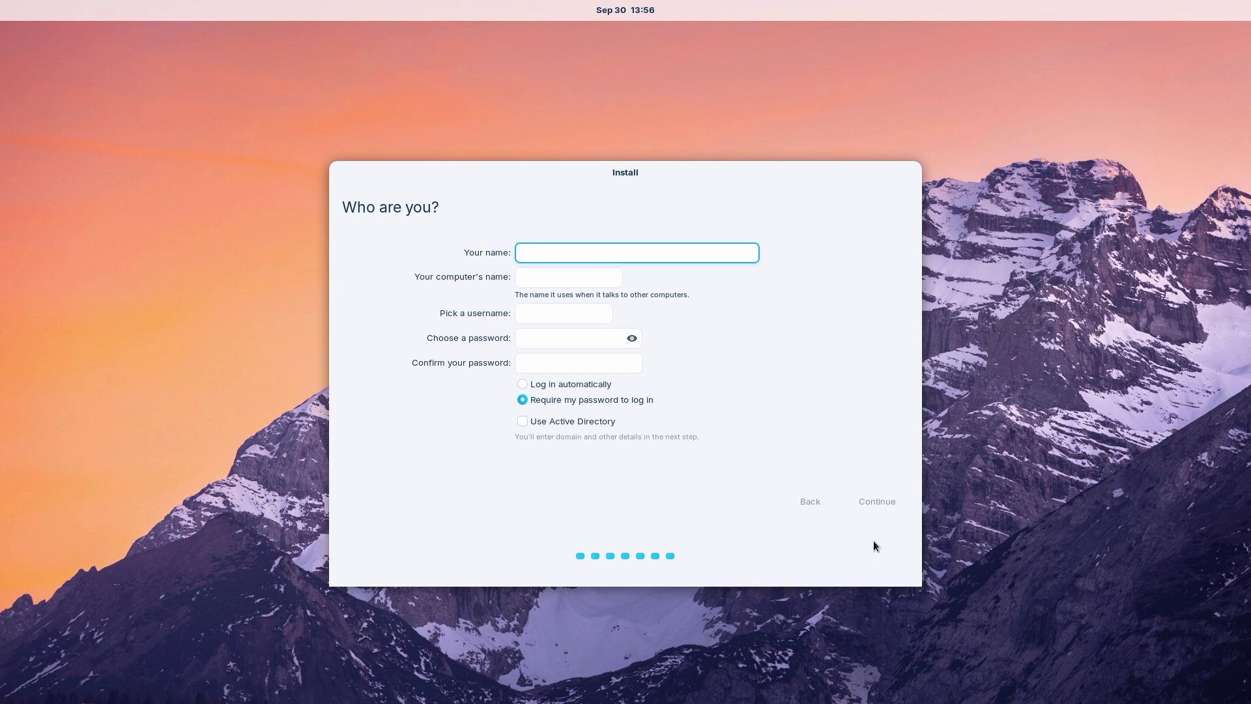
type("lab")
key("Tab")
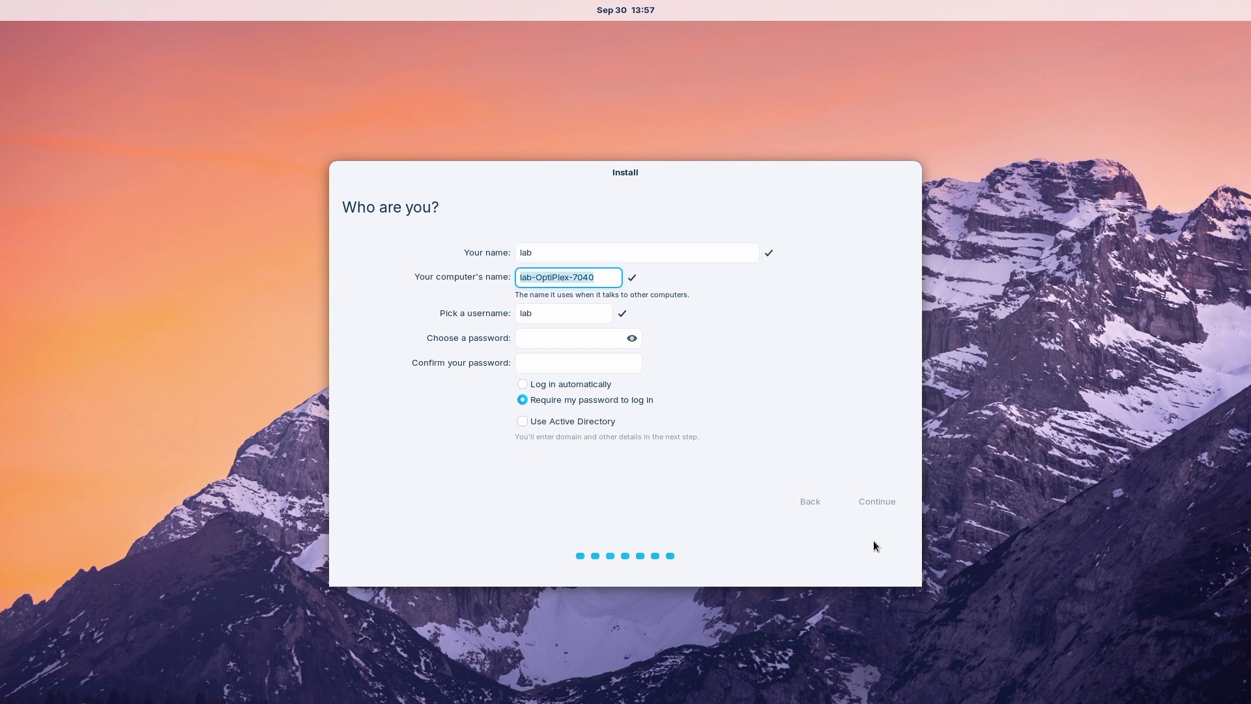
key("Tab")
key("Tab")
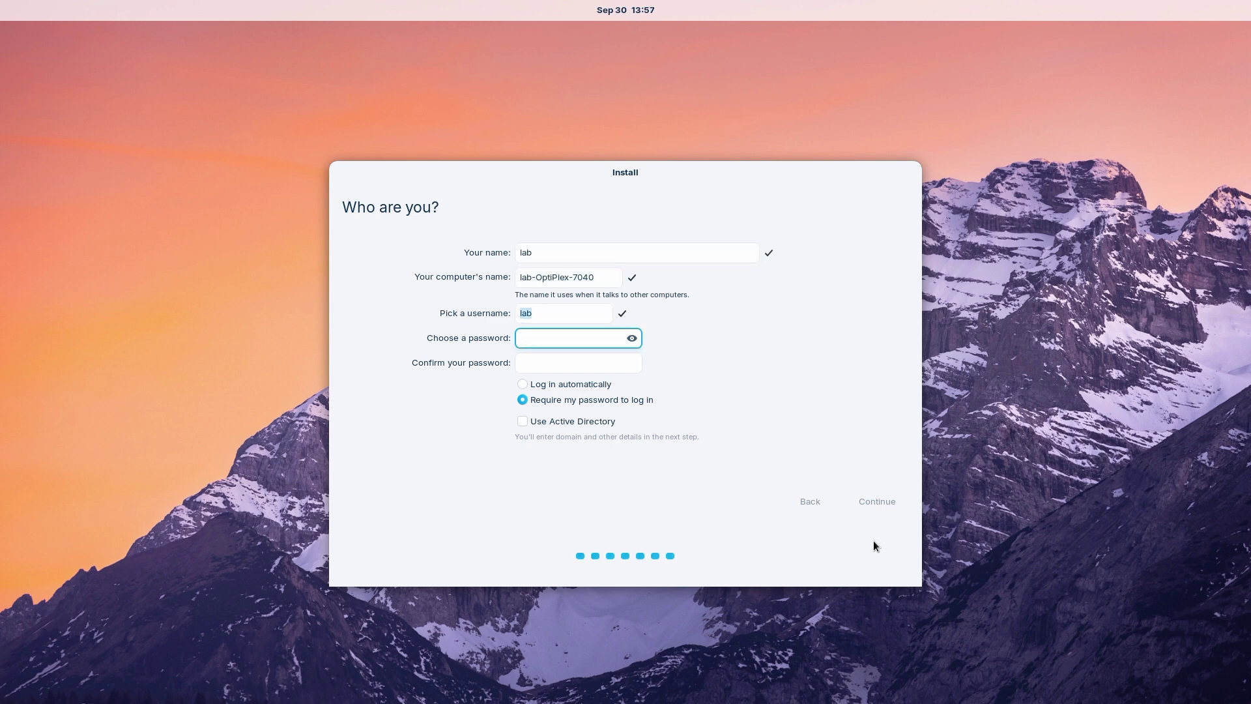
type("password")
key("Tab")
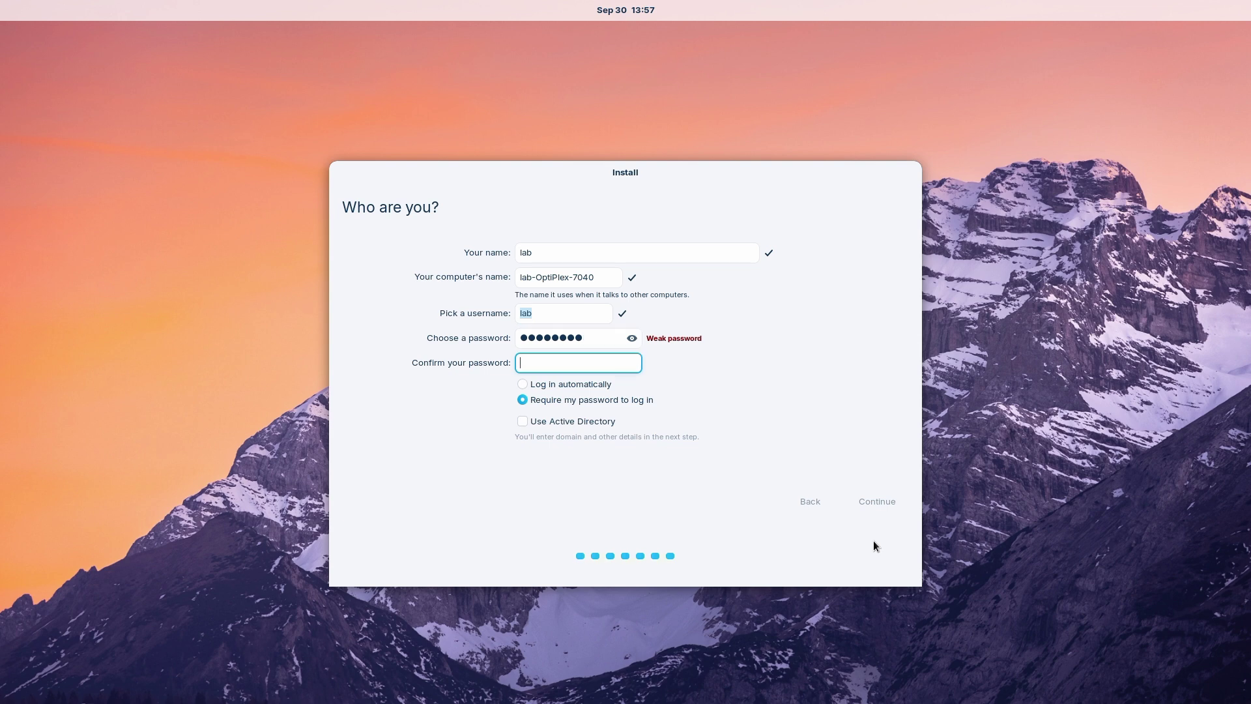
type("password")
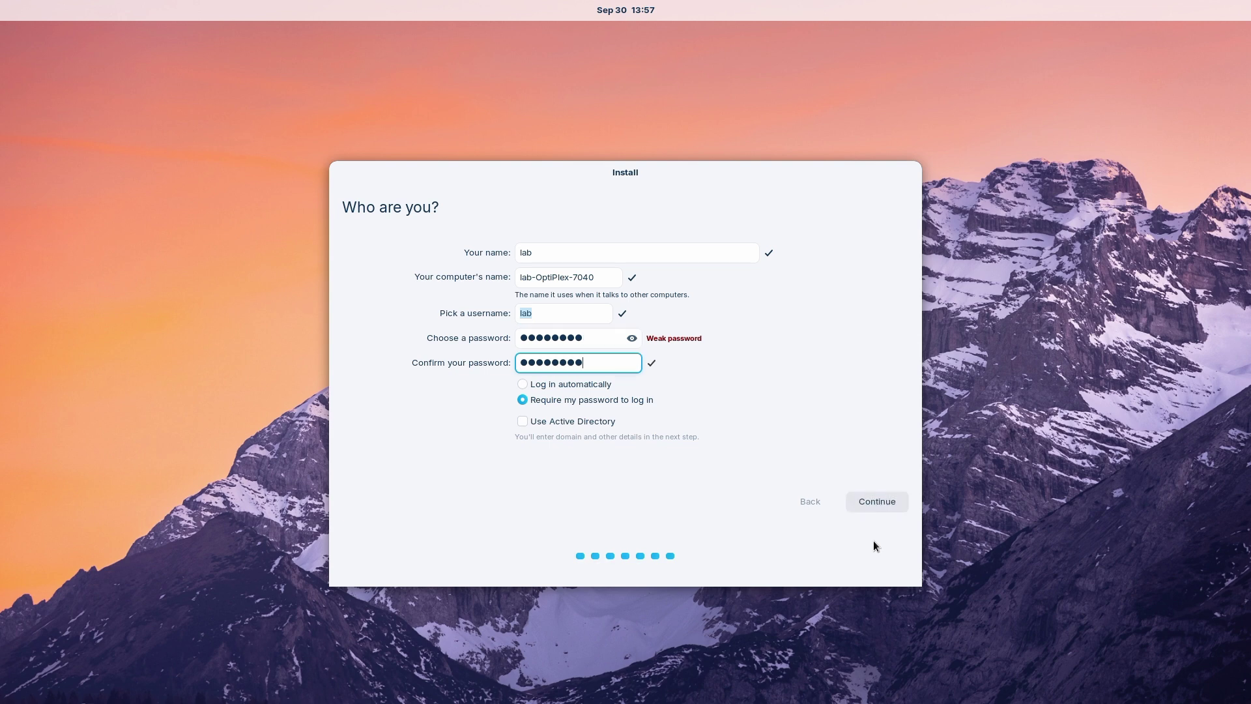
left_click(891, 505)
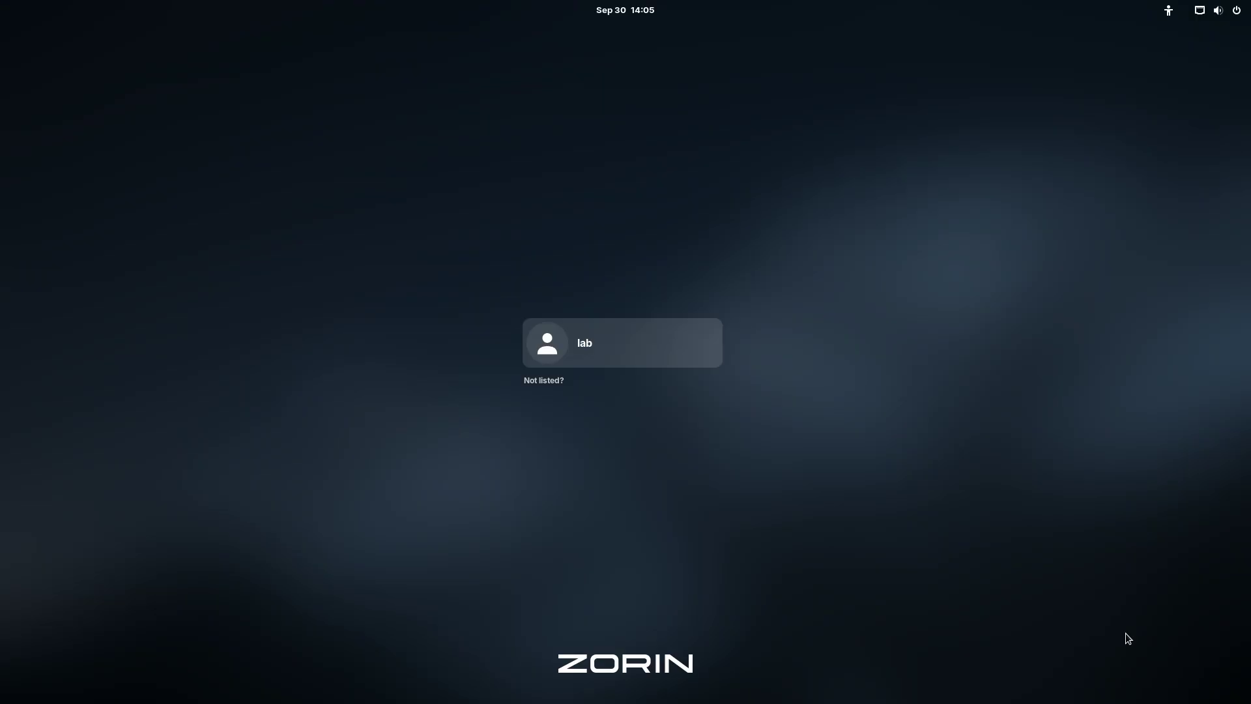
Select the user on the login screen and enter the account password
key("Return")
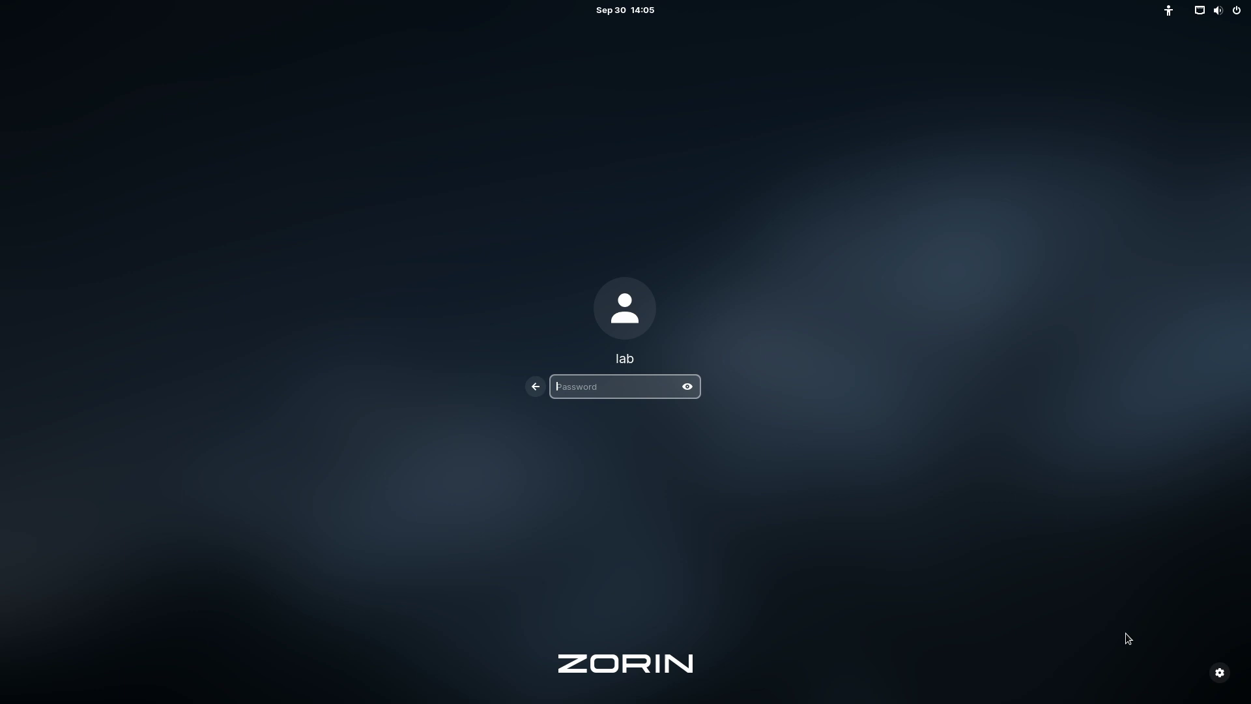
type("*********")
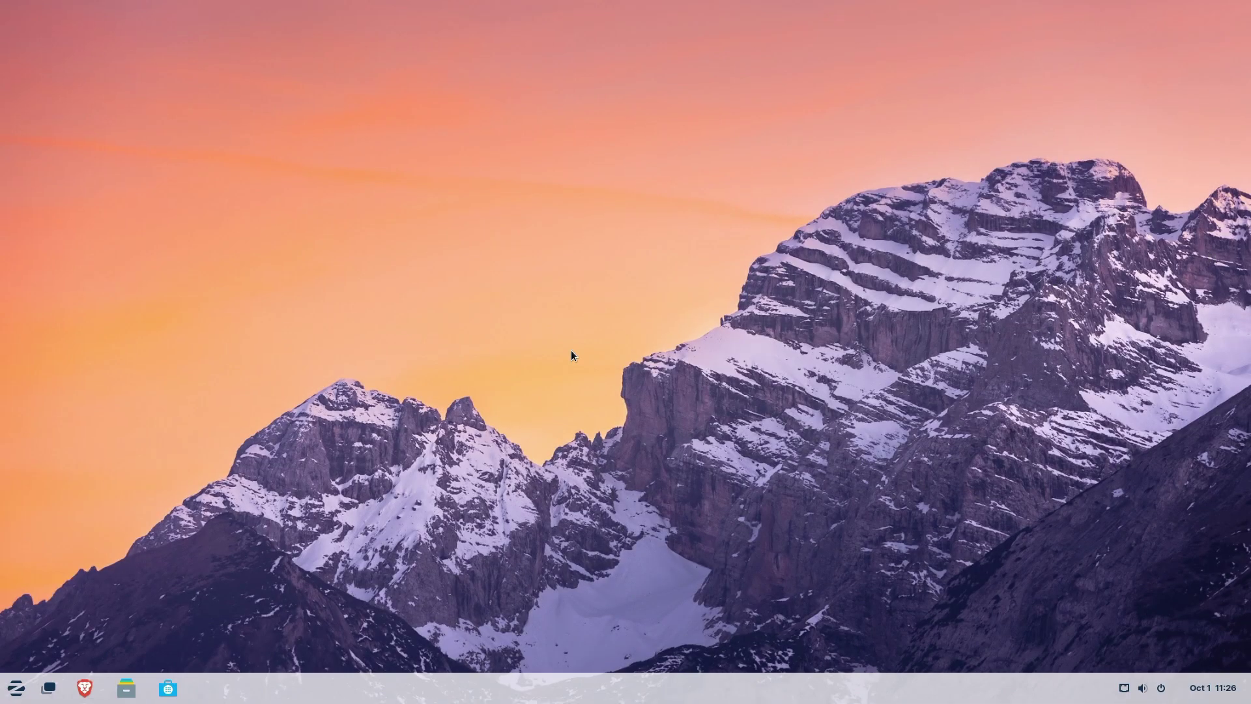
Open the Software store from the taskbar, then close it with Alt+F4
left_click(167, 688)
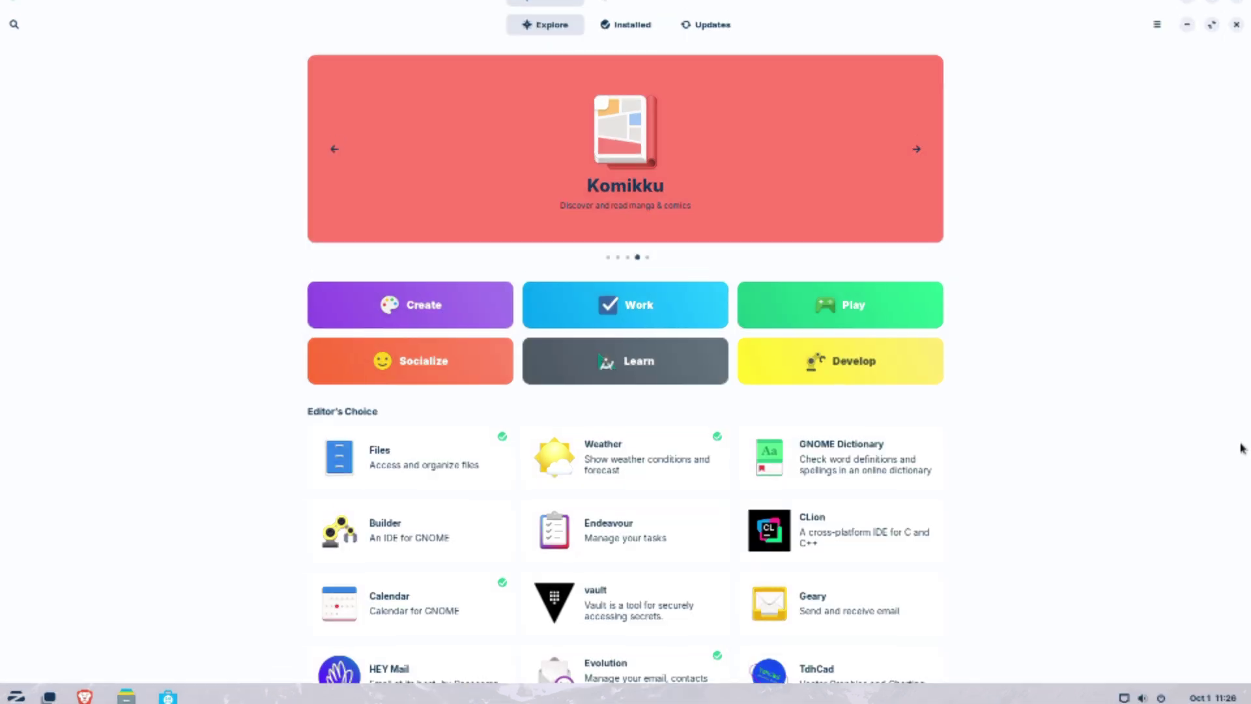
key("alt+F4")
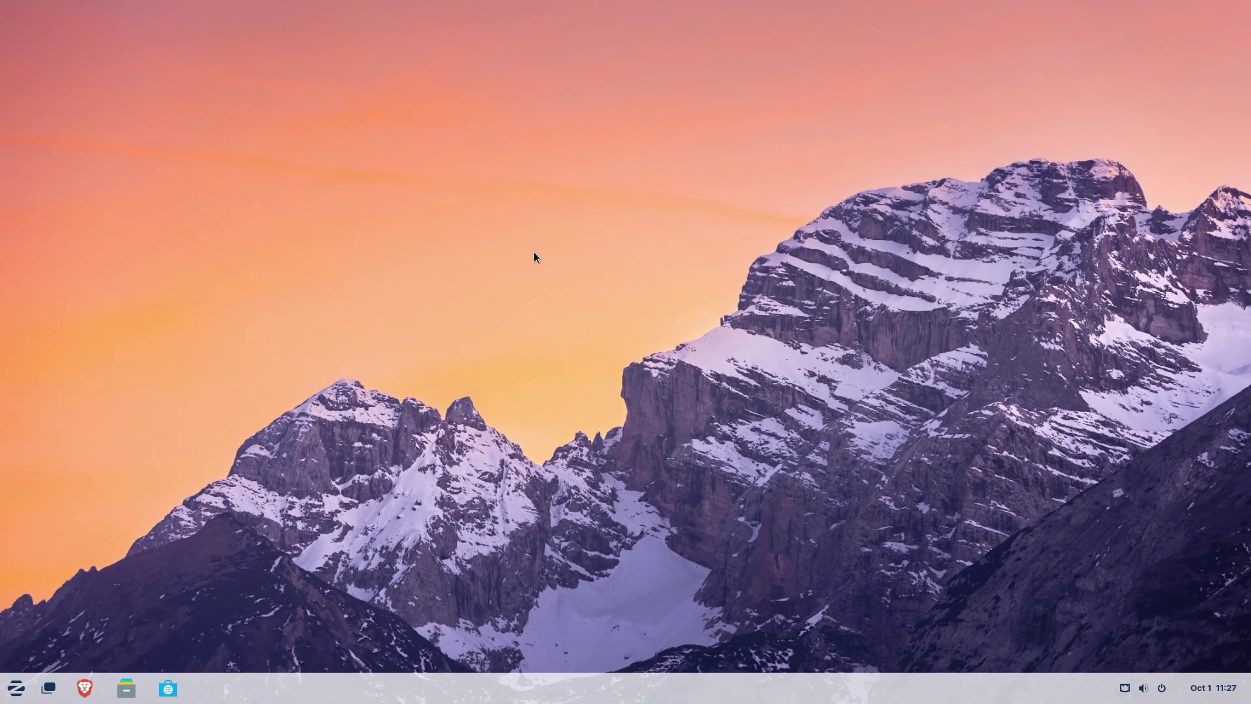
left_click(17, 689)
left_click(275, 596)
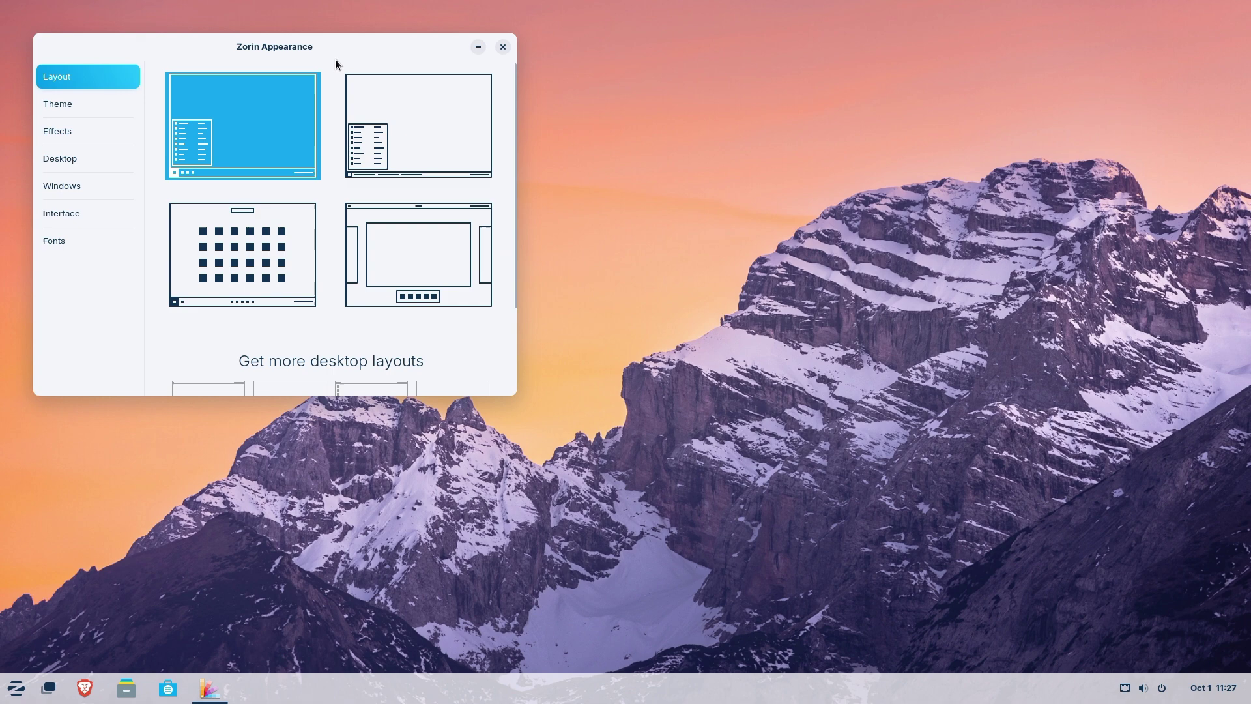
left_click_drag(334, 60, 708, 143)
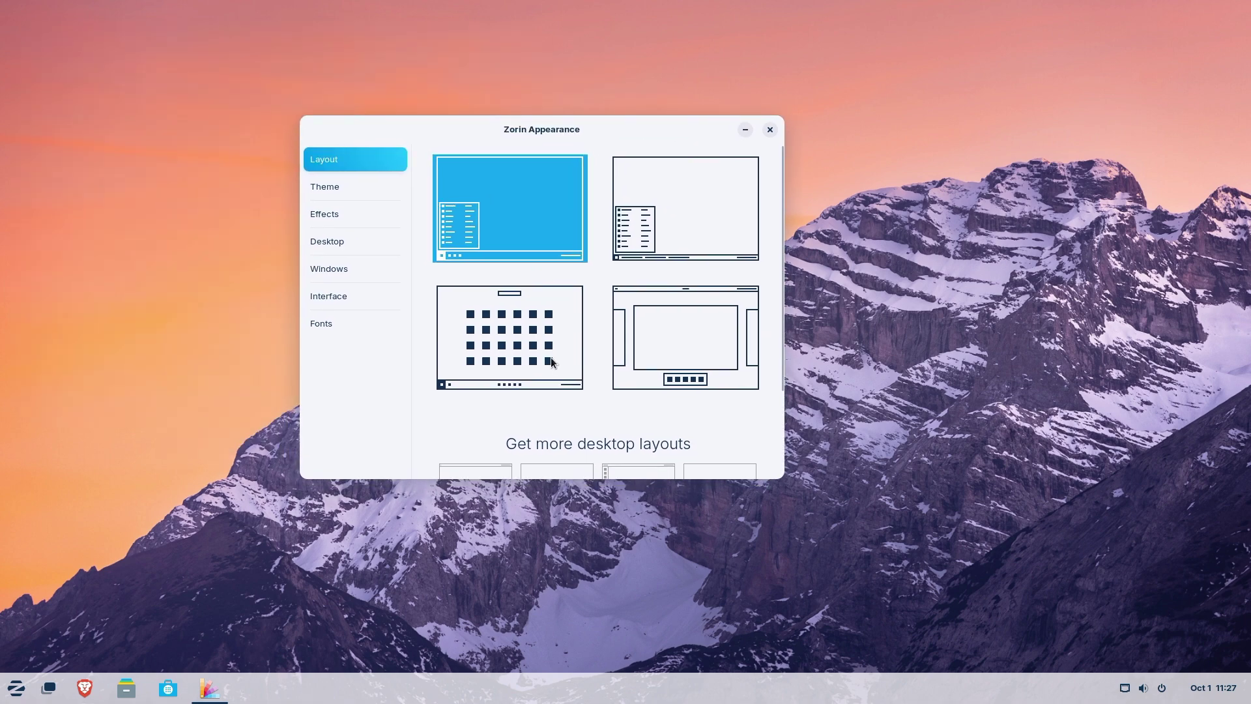
left_click(698, 350)
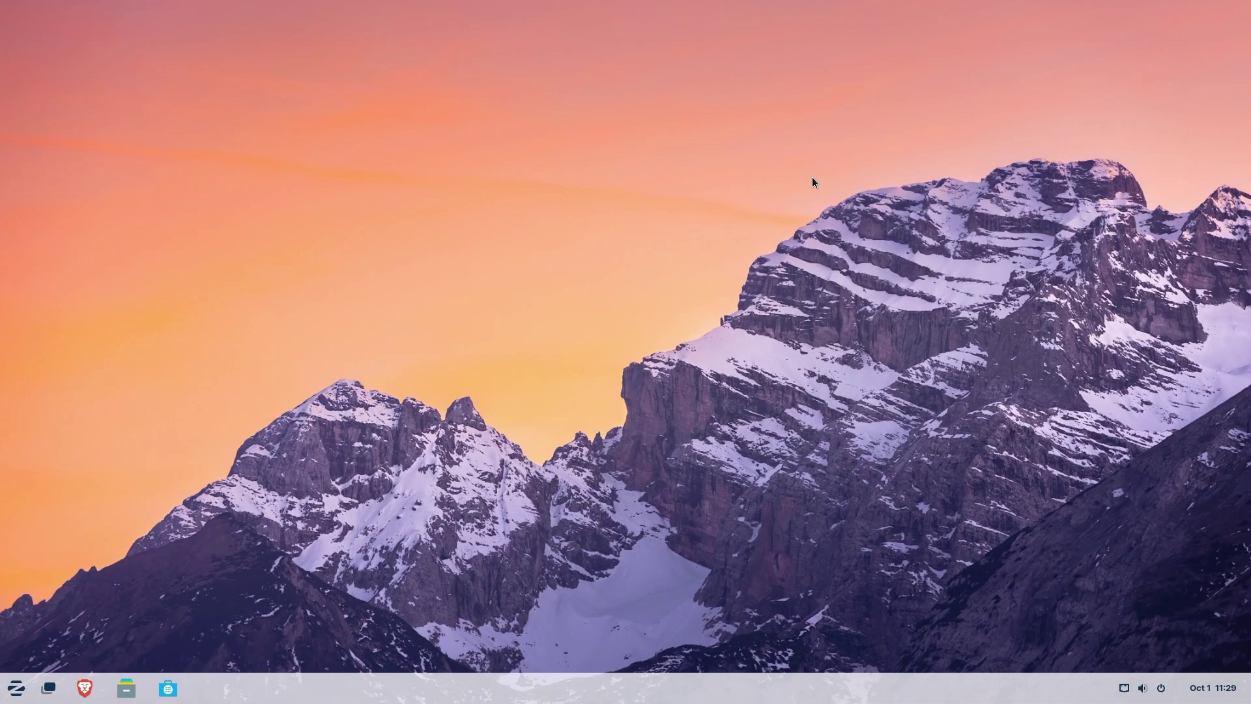
left_click(7, 696)
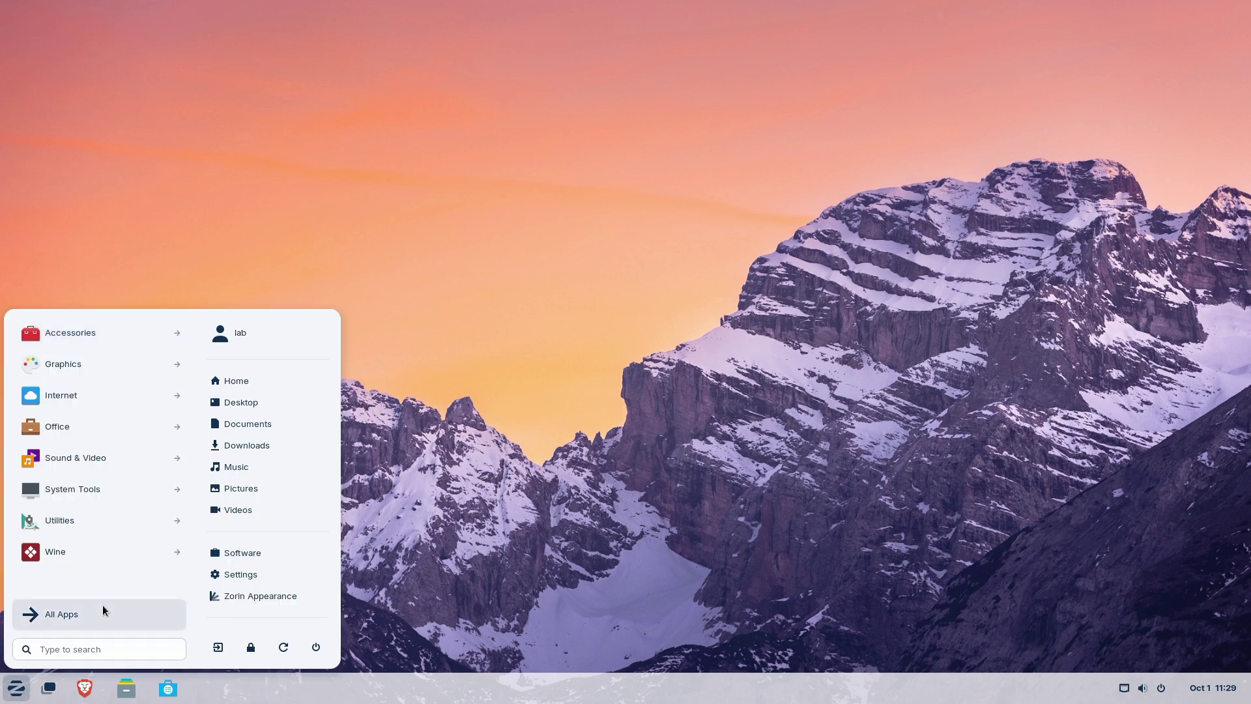
left_click(85, 621)
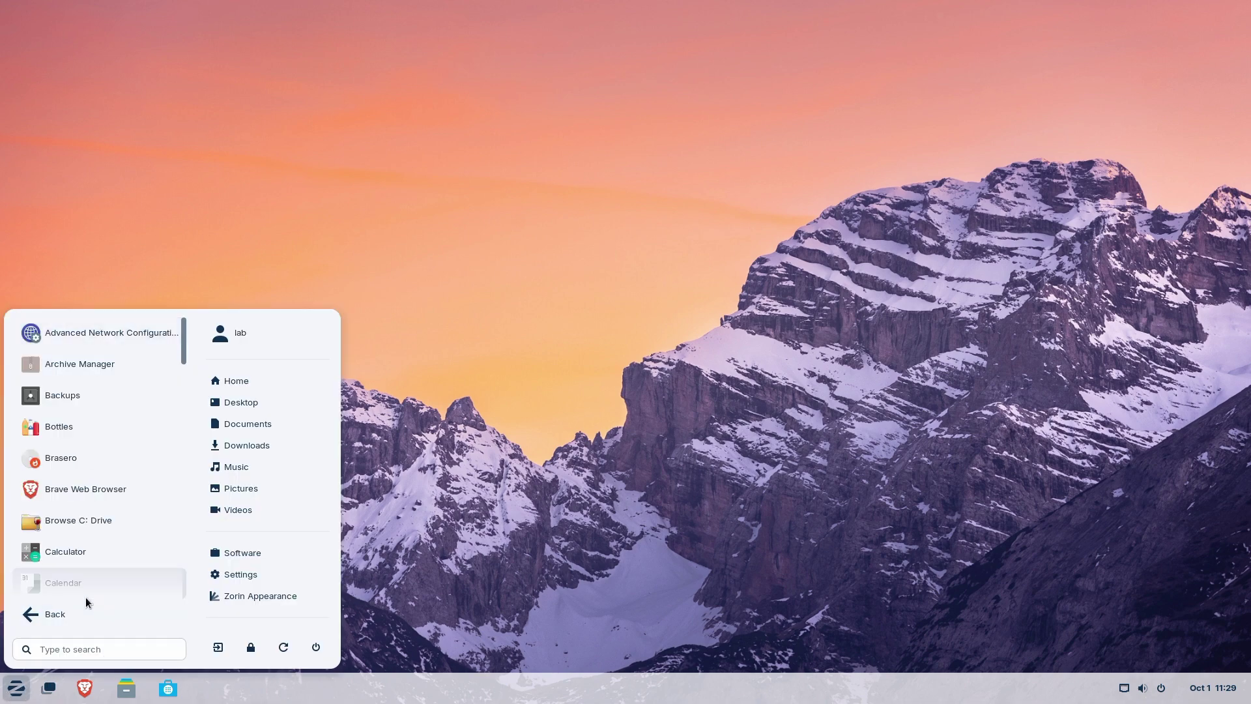
left_click(63, 619)
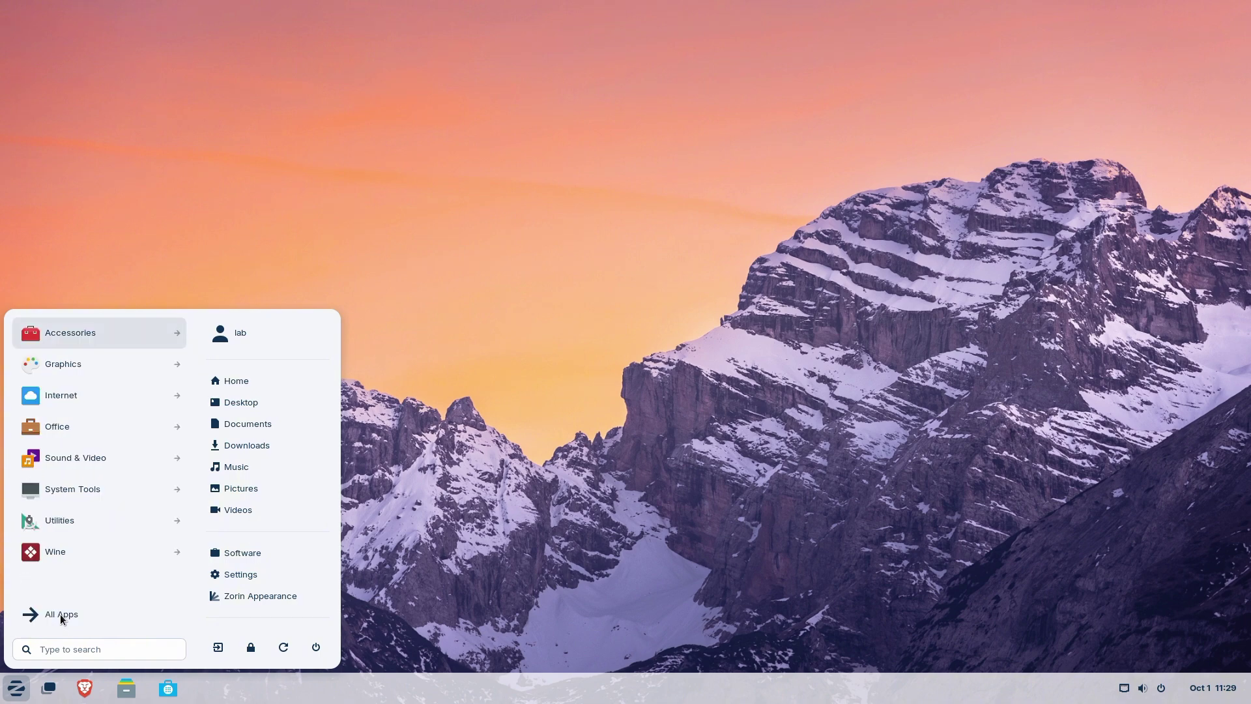
key("Escape")
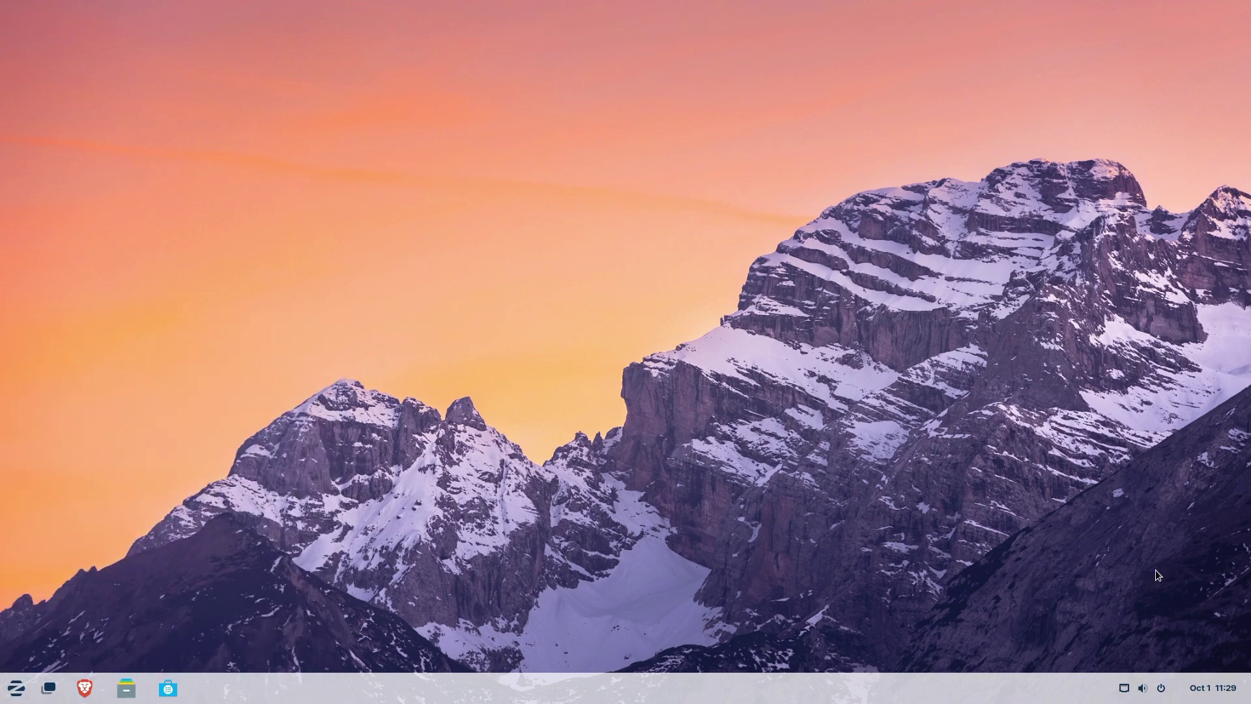
left_click(1143, 690)
Find the Windows App Support page among the System Tools apps in the store
left_click(15, 688)
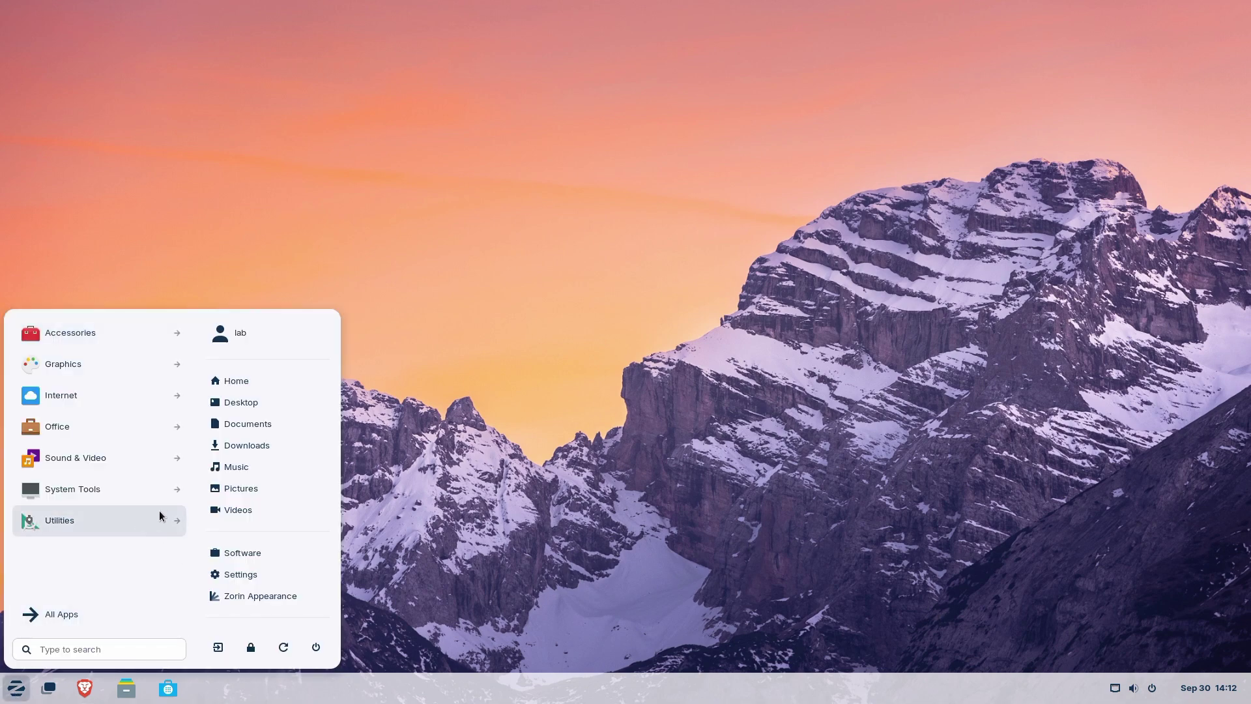
left_click(178, 490)
scroll(147, 496, "down", 2)
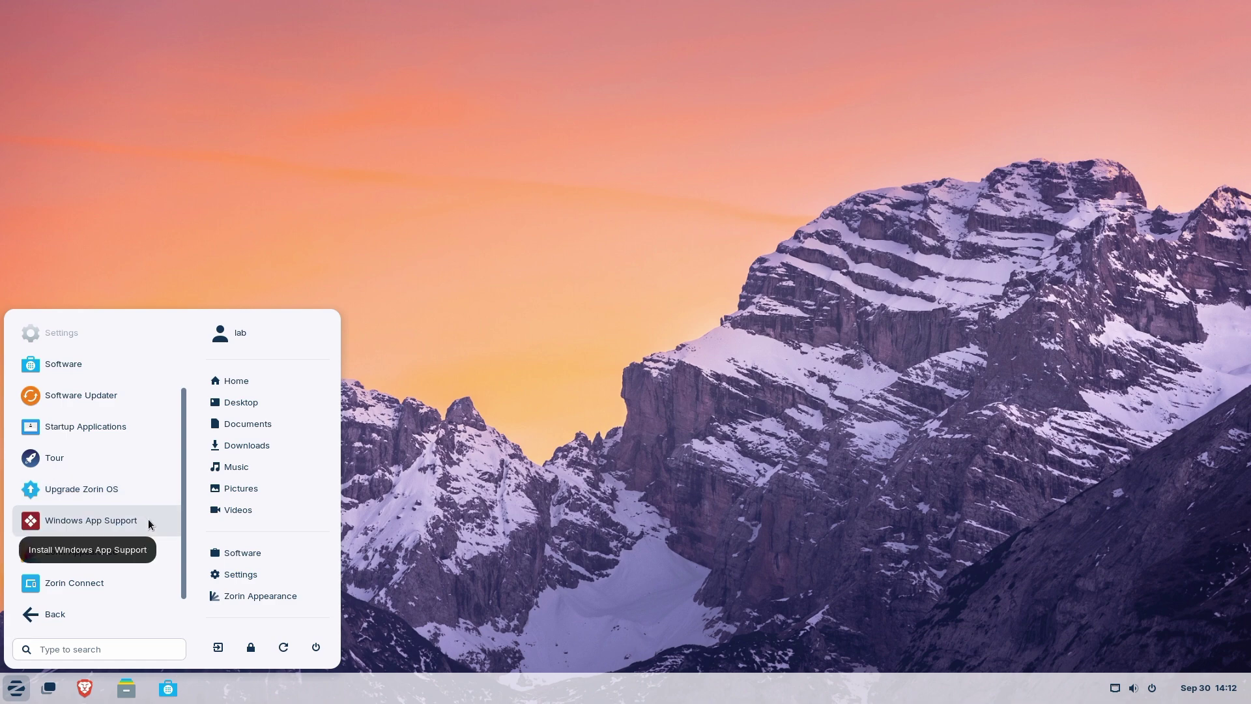
left_click(148, 521)
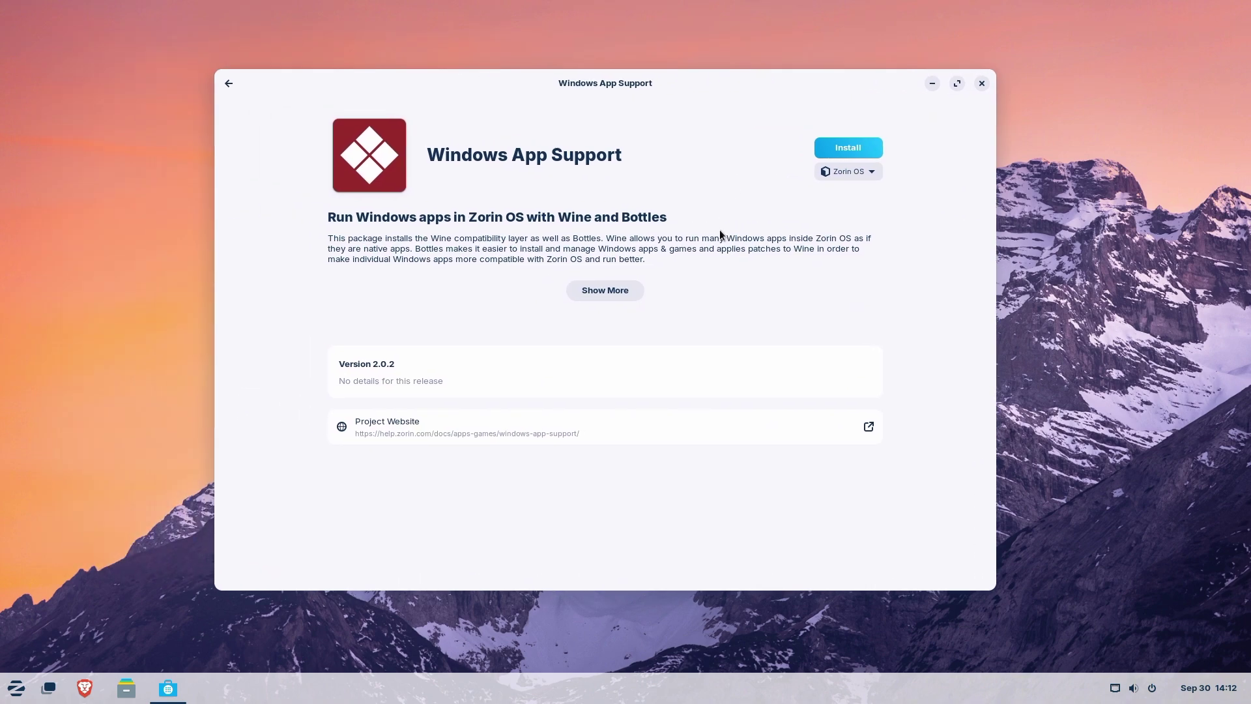
Install Windows App Support, authorizing with the account password
left_click(867, 150)
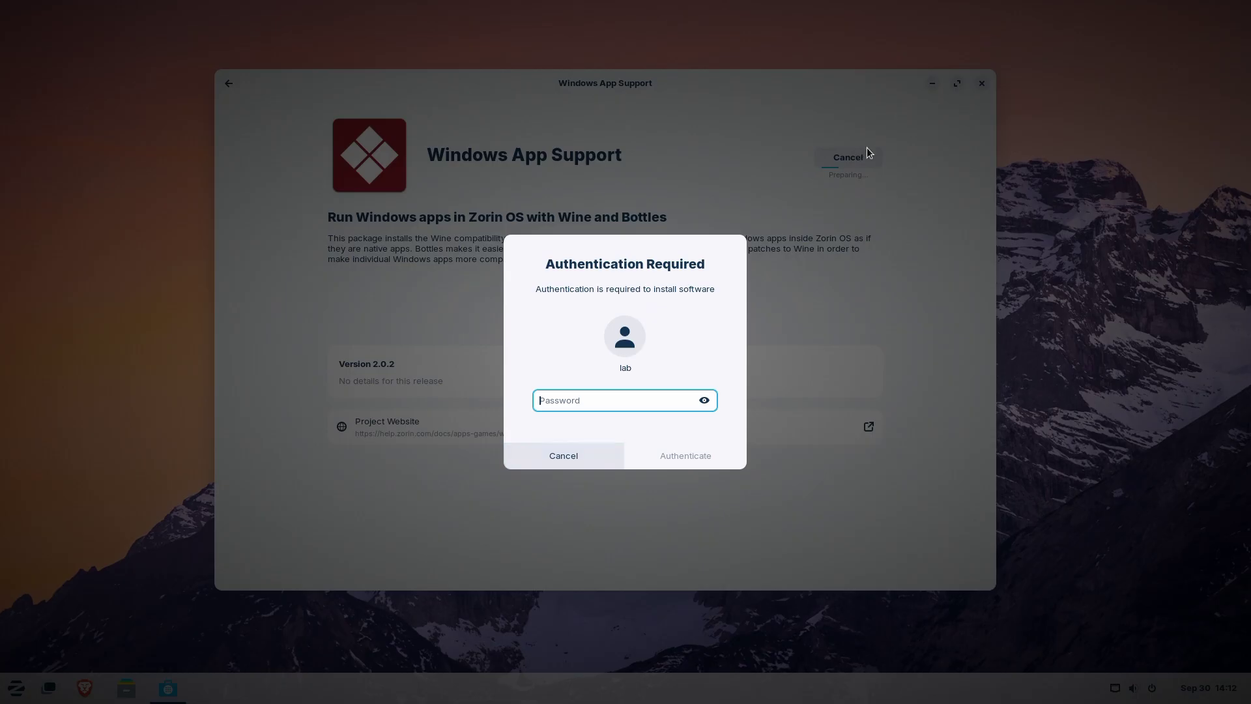
type("********")
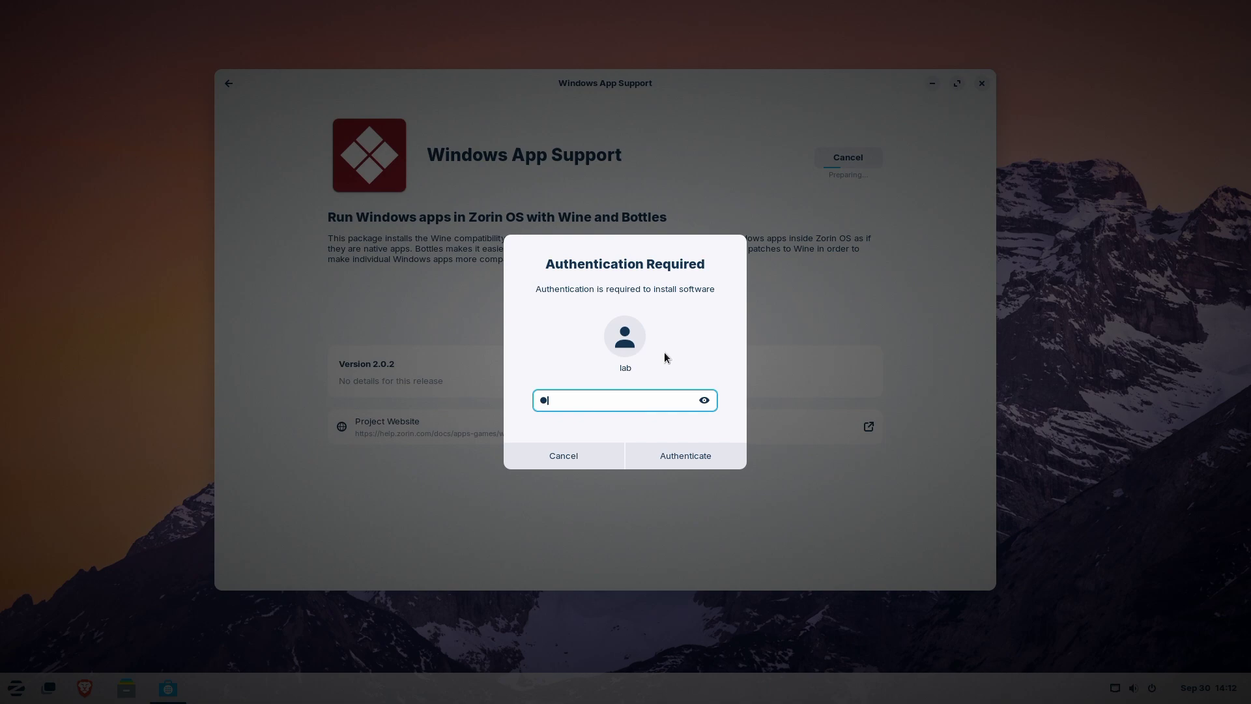
key("Return")
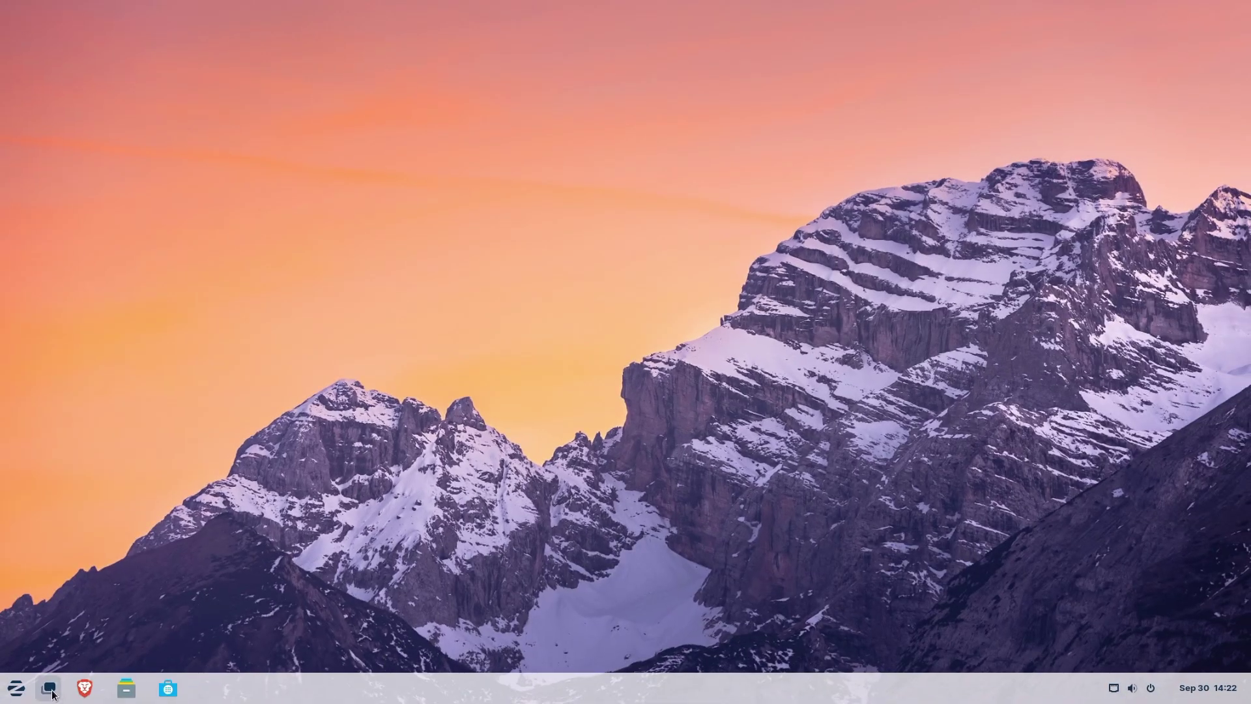
Open Brave maximized, search 'glary utilities' and open the official glarysoft.com result
left_click(81, 689)
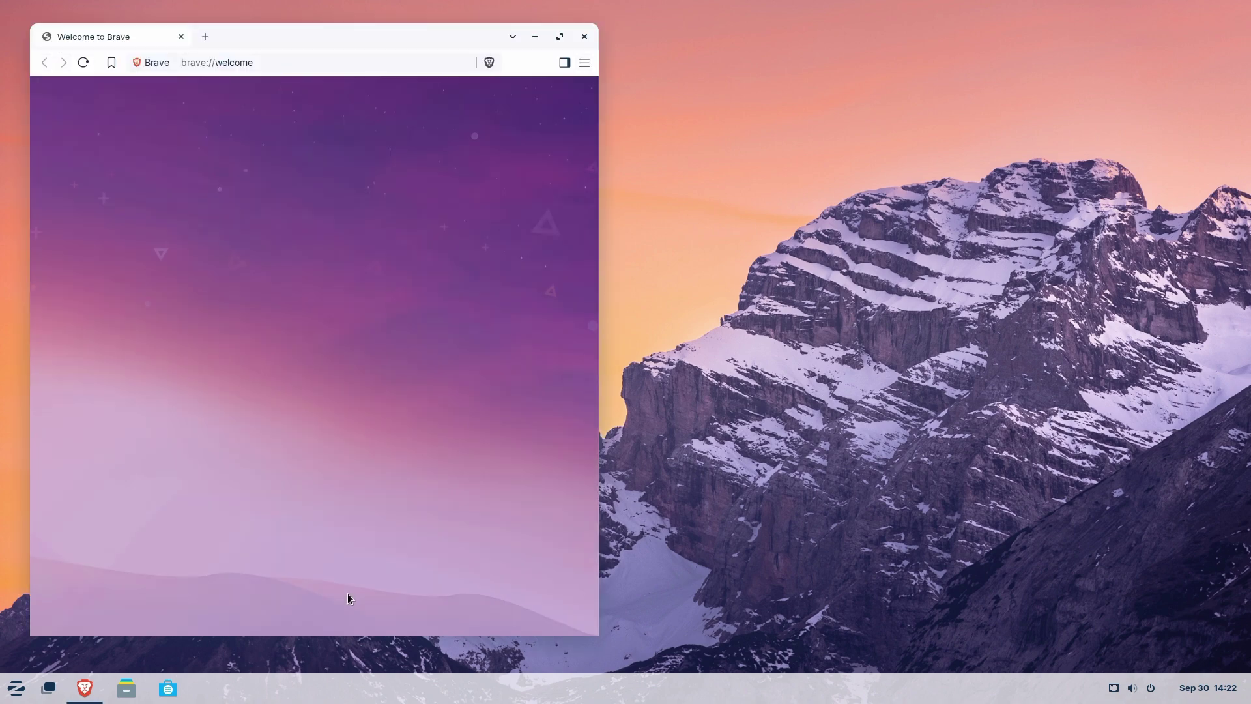
left_click(561, 39)
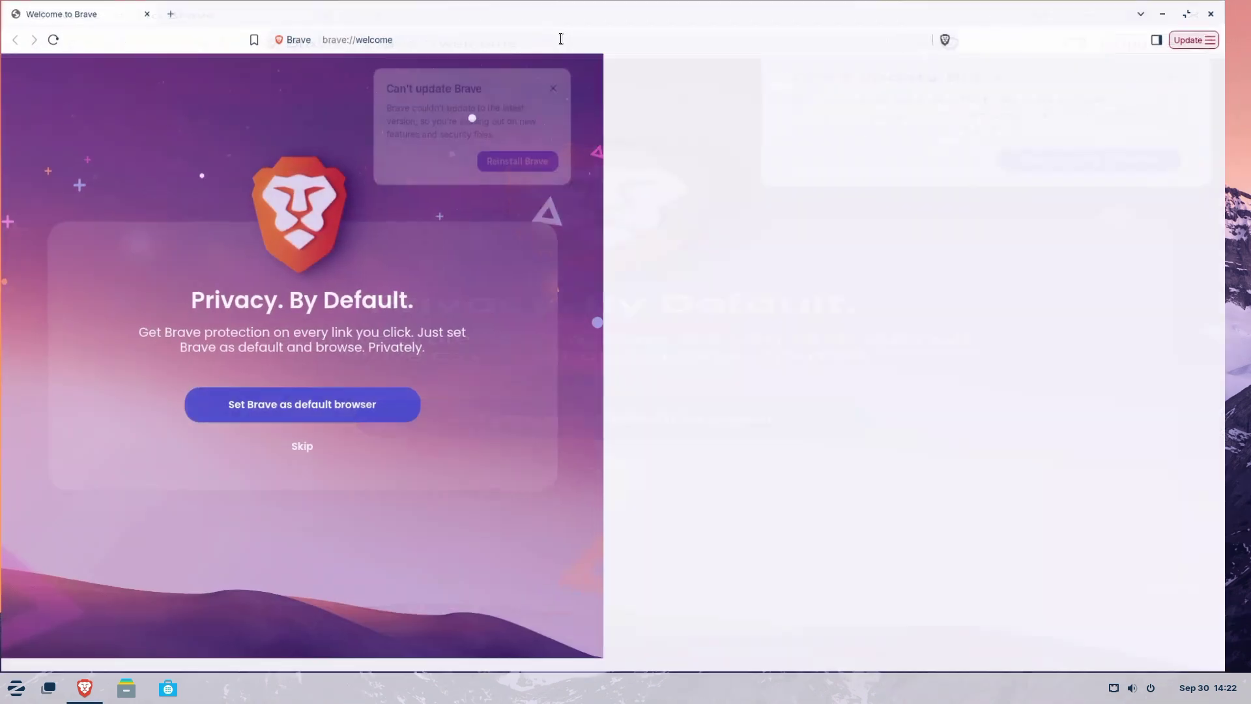
left_click(378, 42)
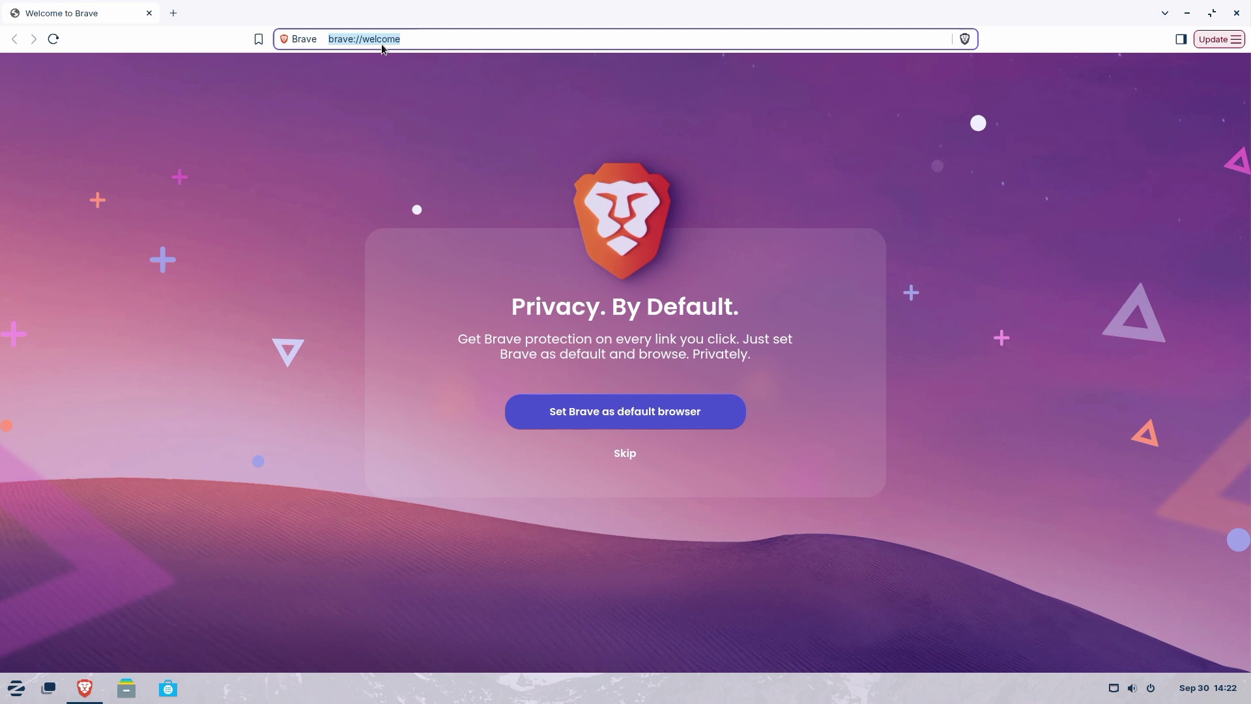
type("glary ")
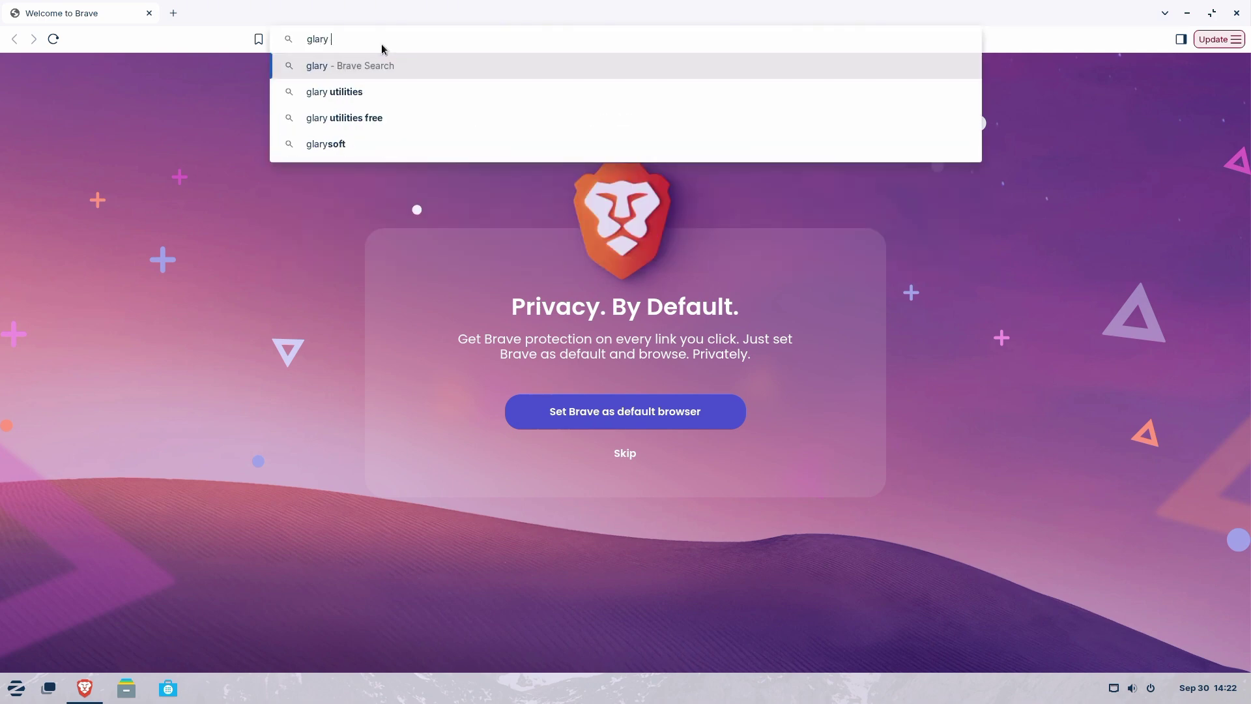
type("utilities")
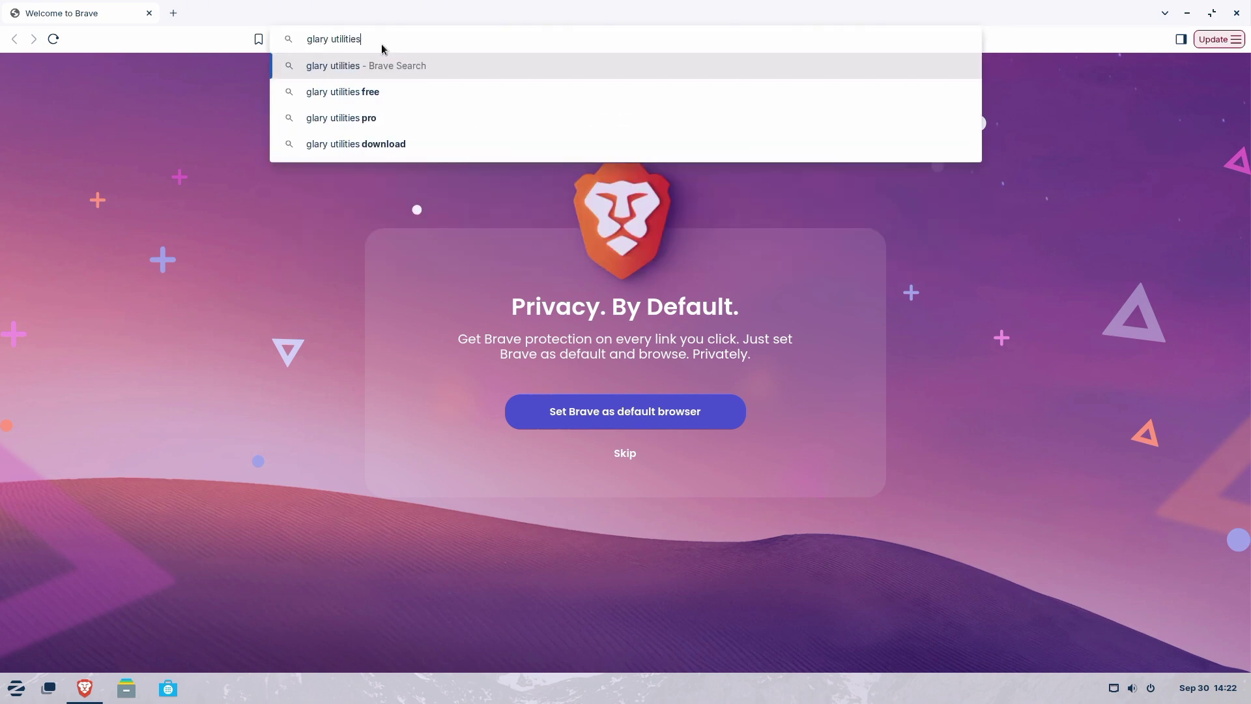
key("Return")
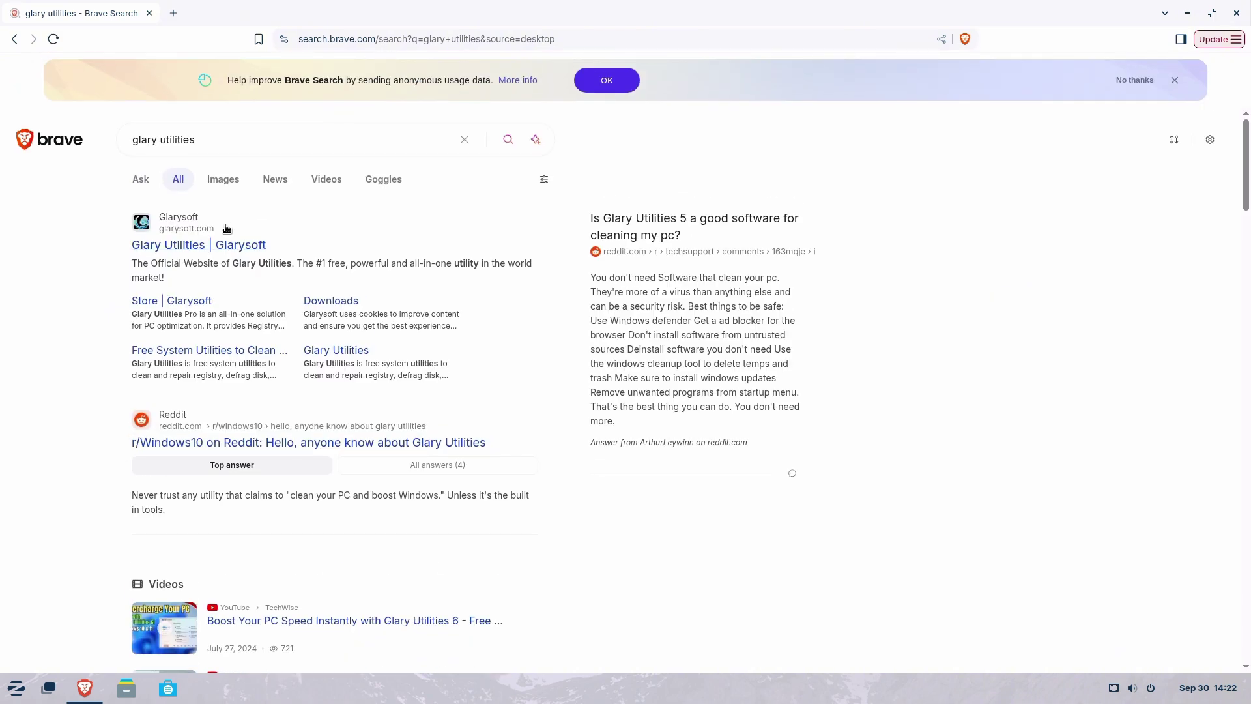
left_click(238, 246)
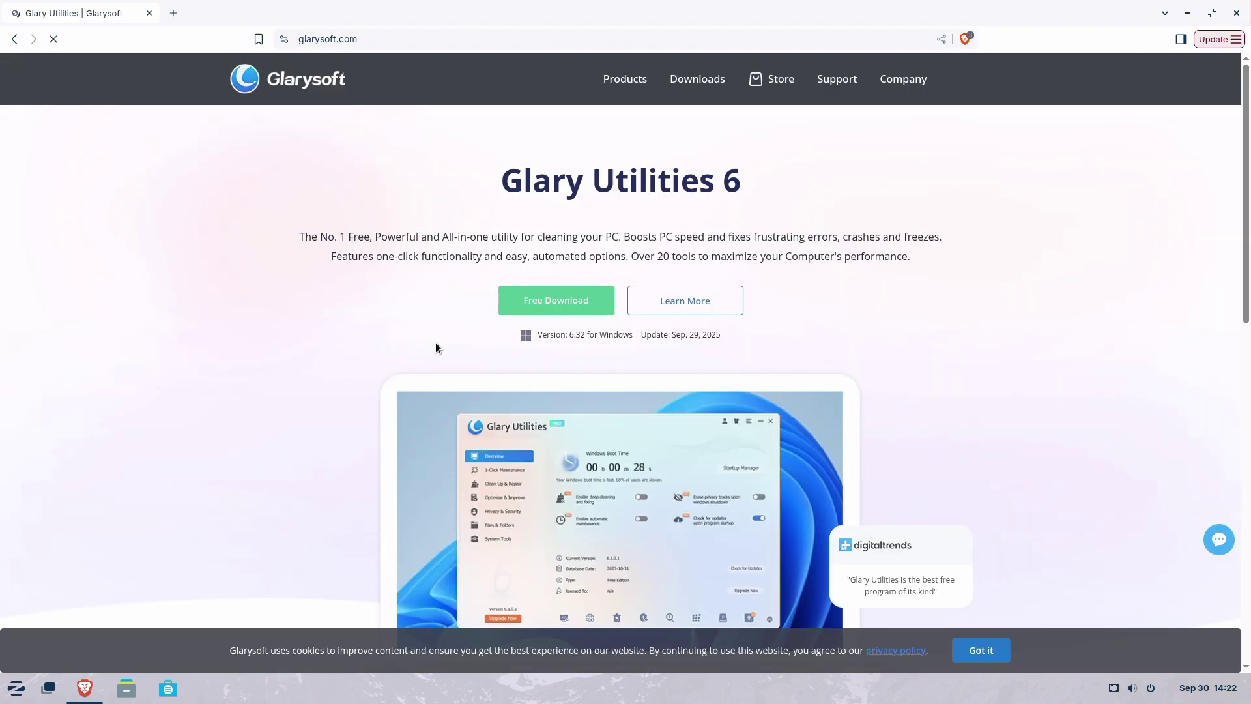
Download gusetup.exe into Downloads and run the unknown Windows installer anyway
left_click(580, 304)
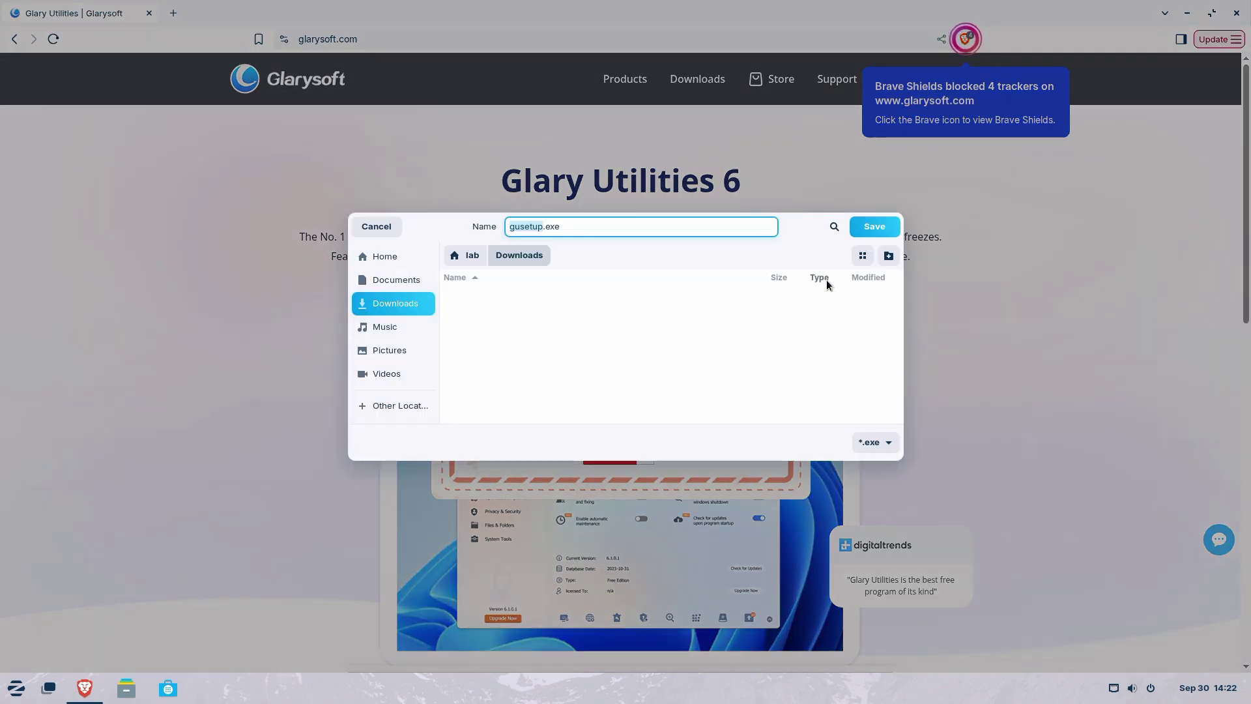
left_click(874, 226)
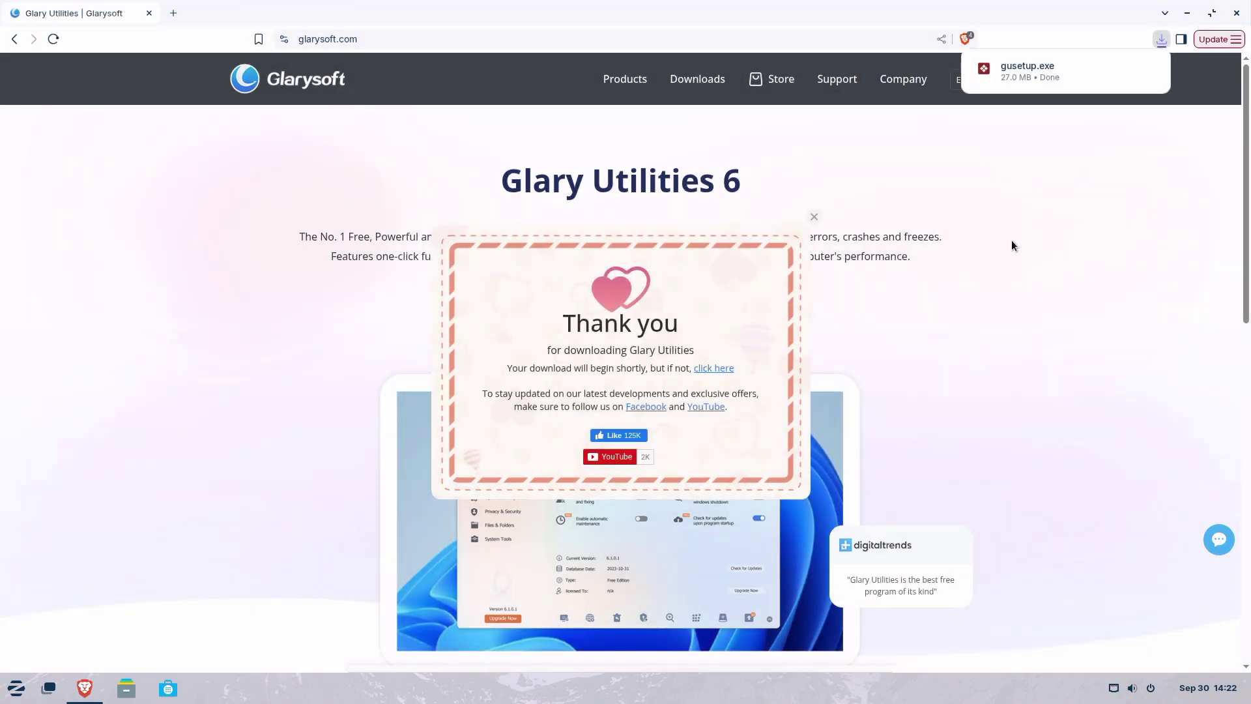
left_click(1019, 79)
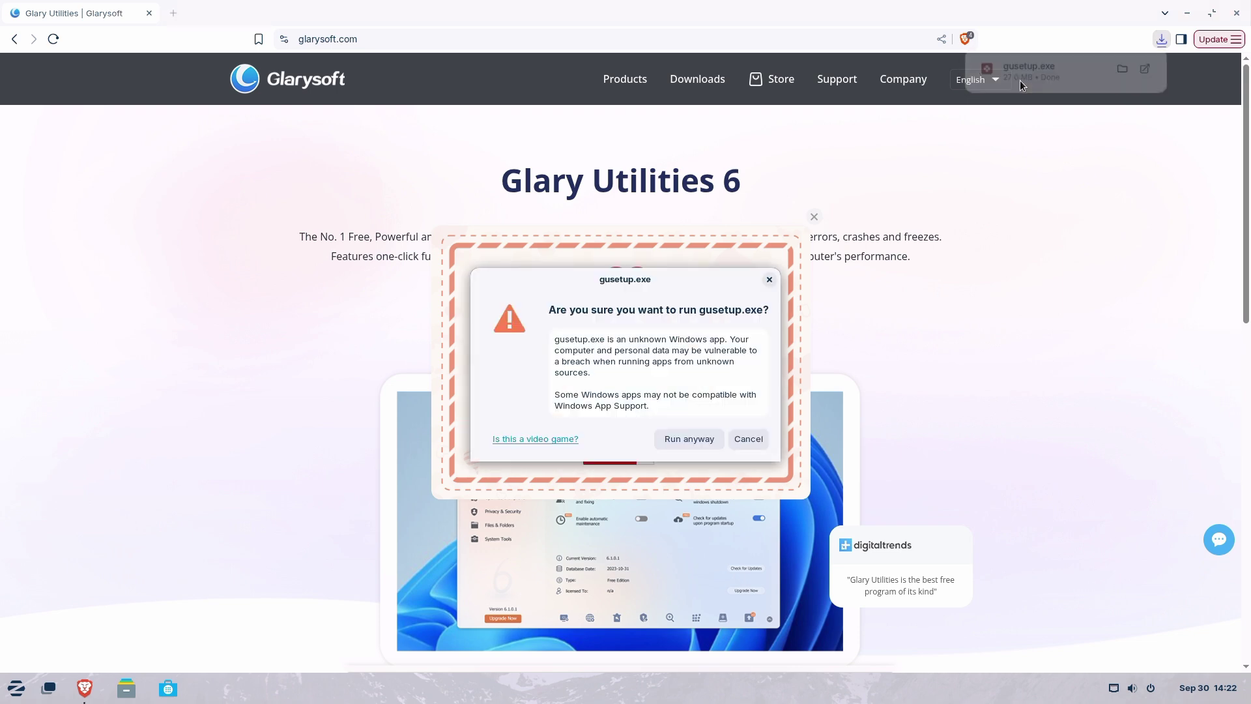
left_click(693, 439)
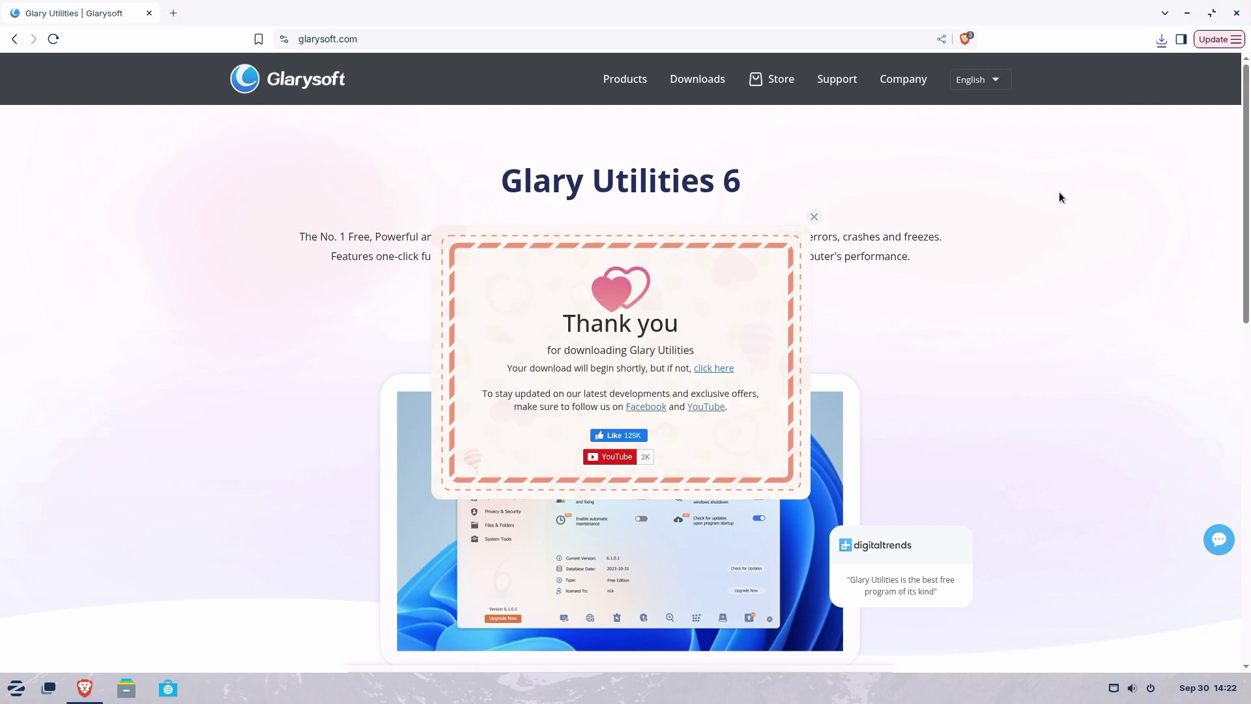
Close Brave and install Glary Utilities 6.32, accepting the license and declining the Customer Experience Improvement Program
left_click(1235, 13)
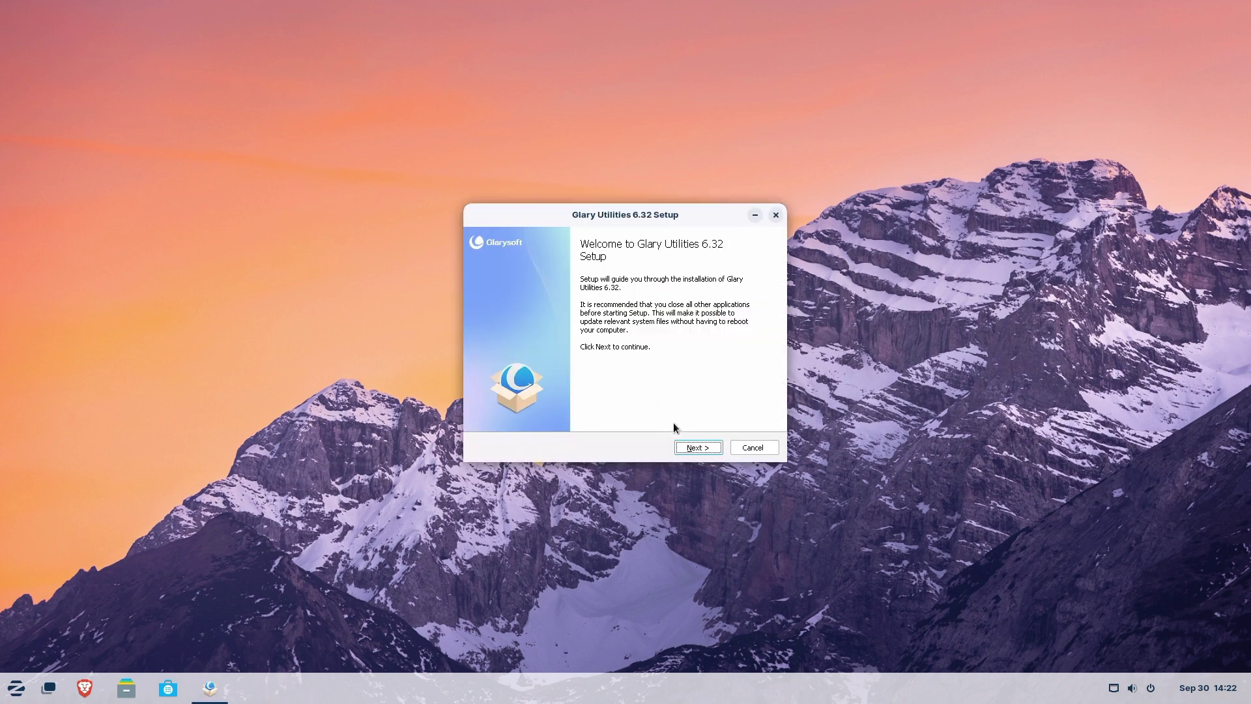
left_click(701, 449)
left_click(698, 448)
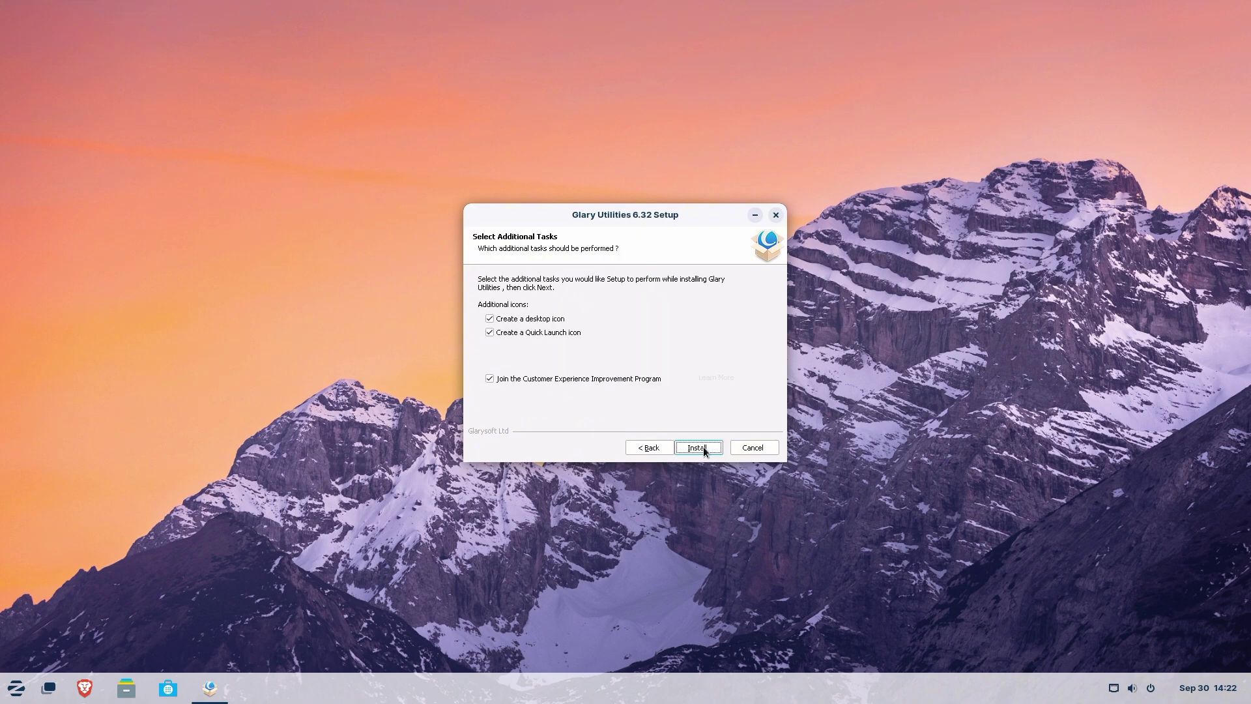
left_click(544, 378)
left_click(710, 447)
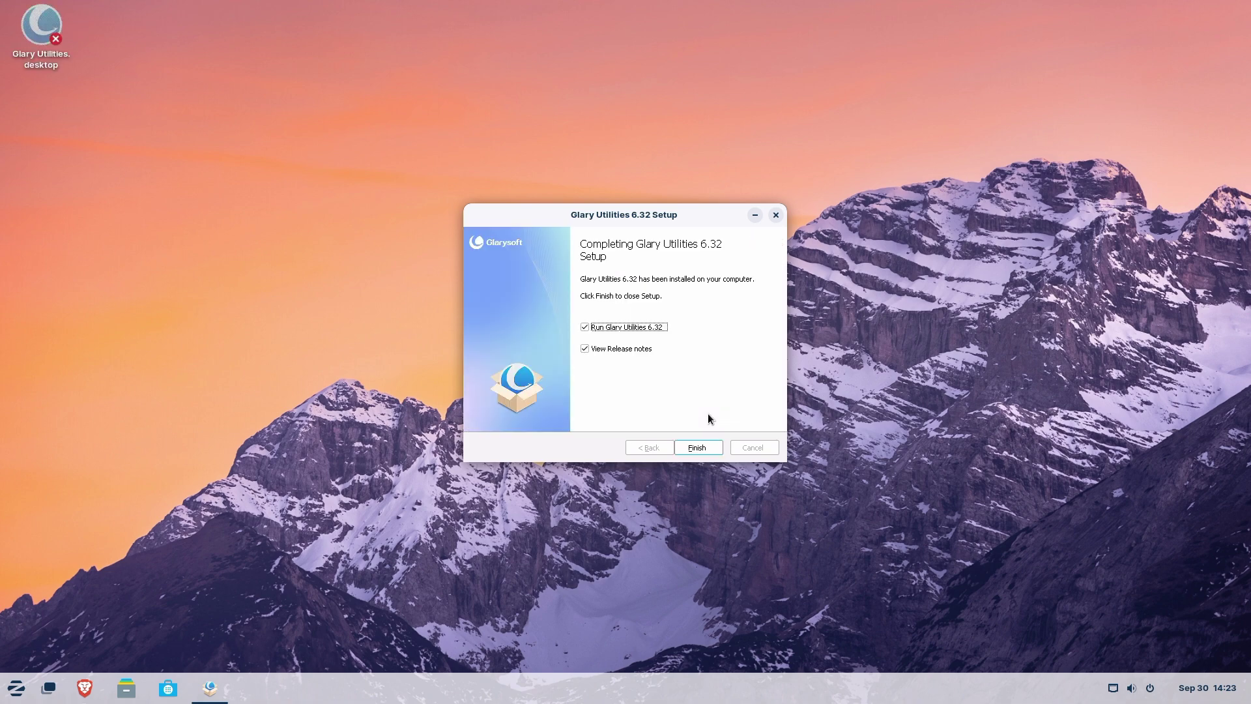
Finish Glary Utilities setup and set its desktop shortcut to Allow Launching
left_click(702, 448)
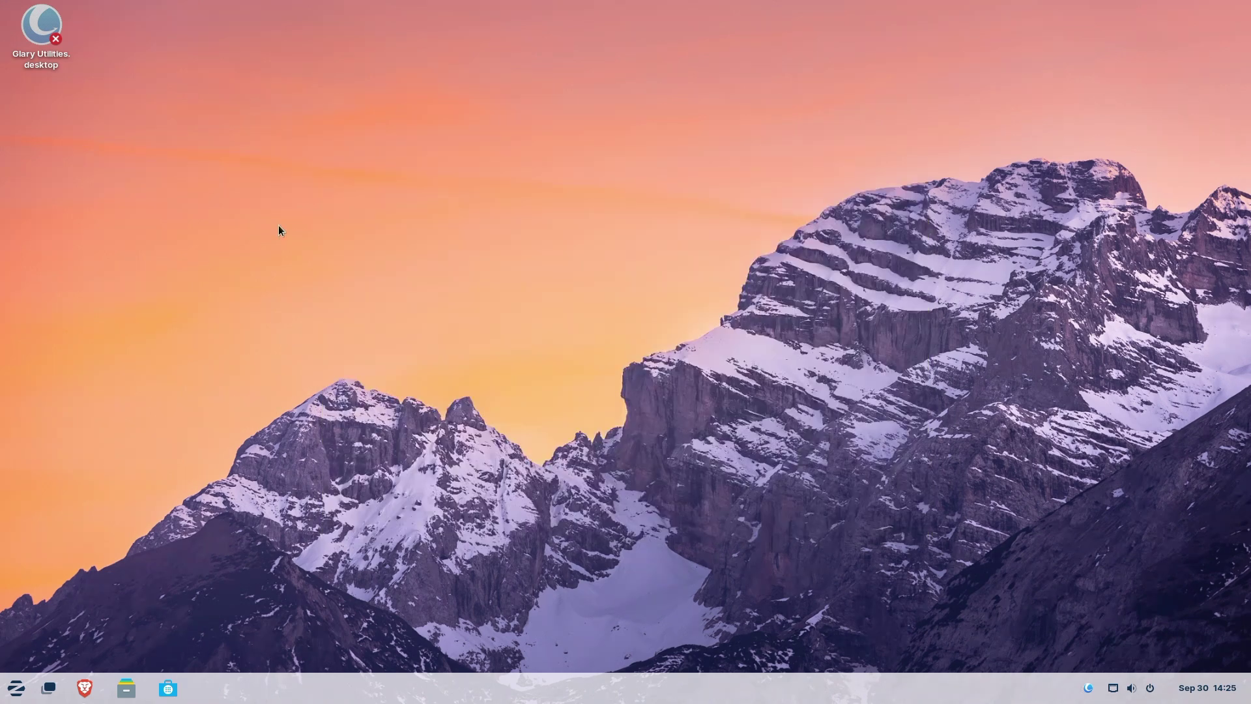
right_click(34, 31)
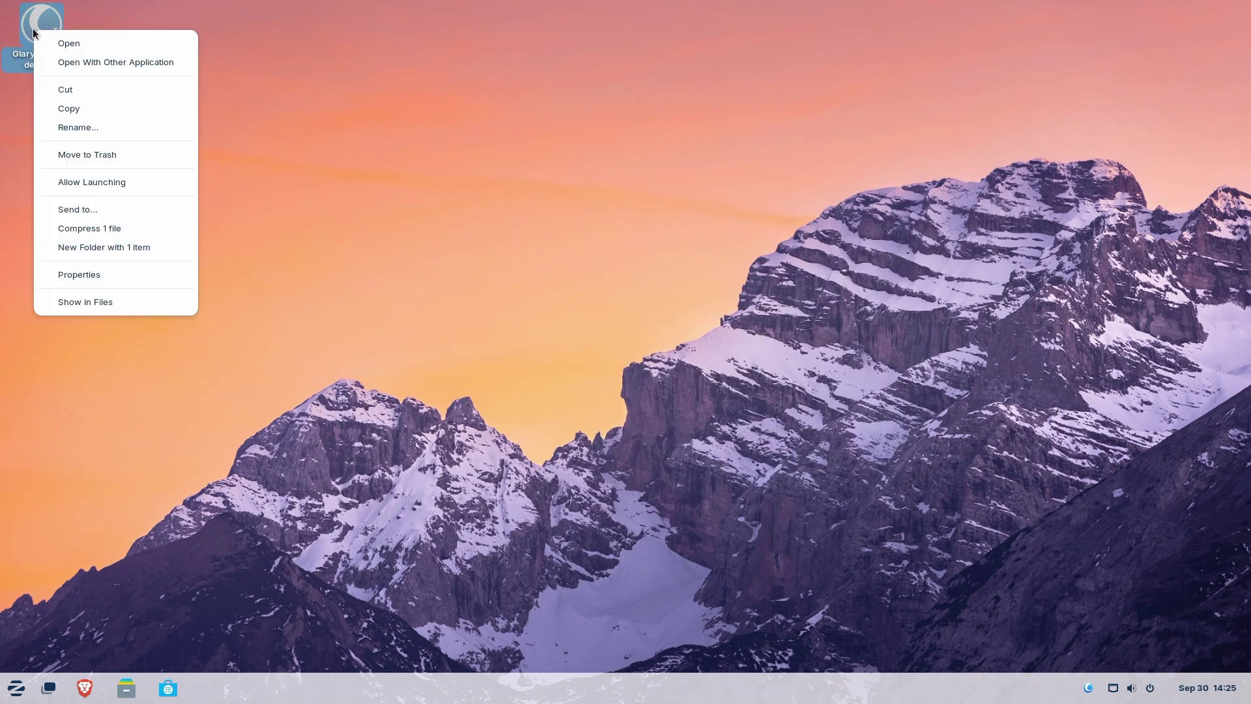
left_click(117, 181)
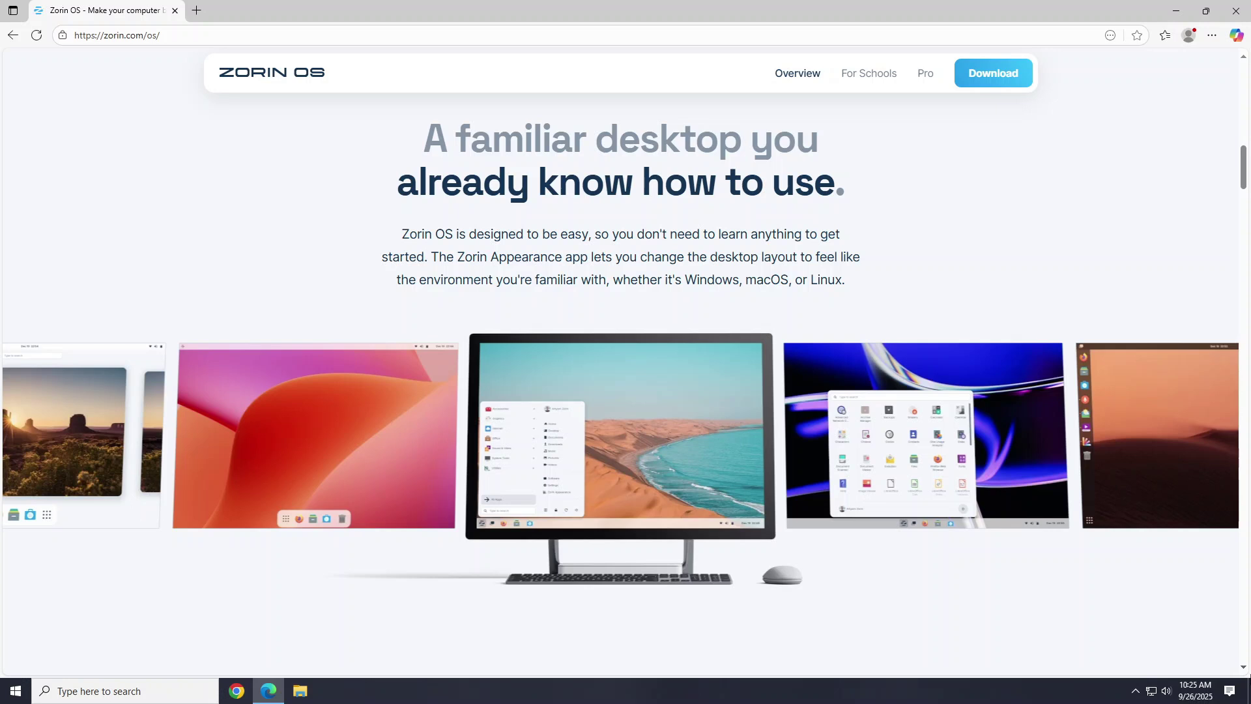
Scroll zorin.com/os down to the 'Compatible with your documents and files' section
scroll(625, 365, "down", 5)
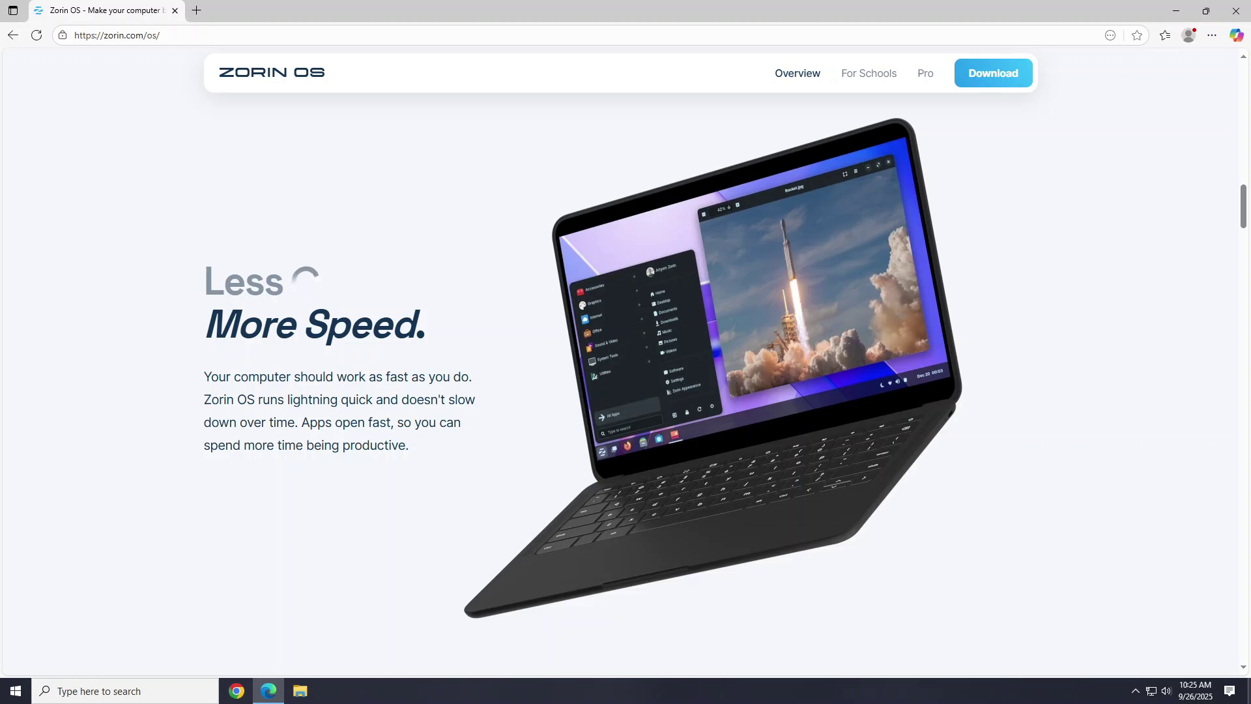
scroll(625, 365, "down", 5)
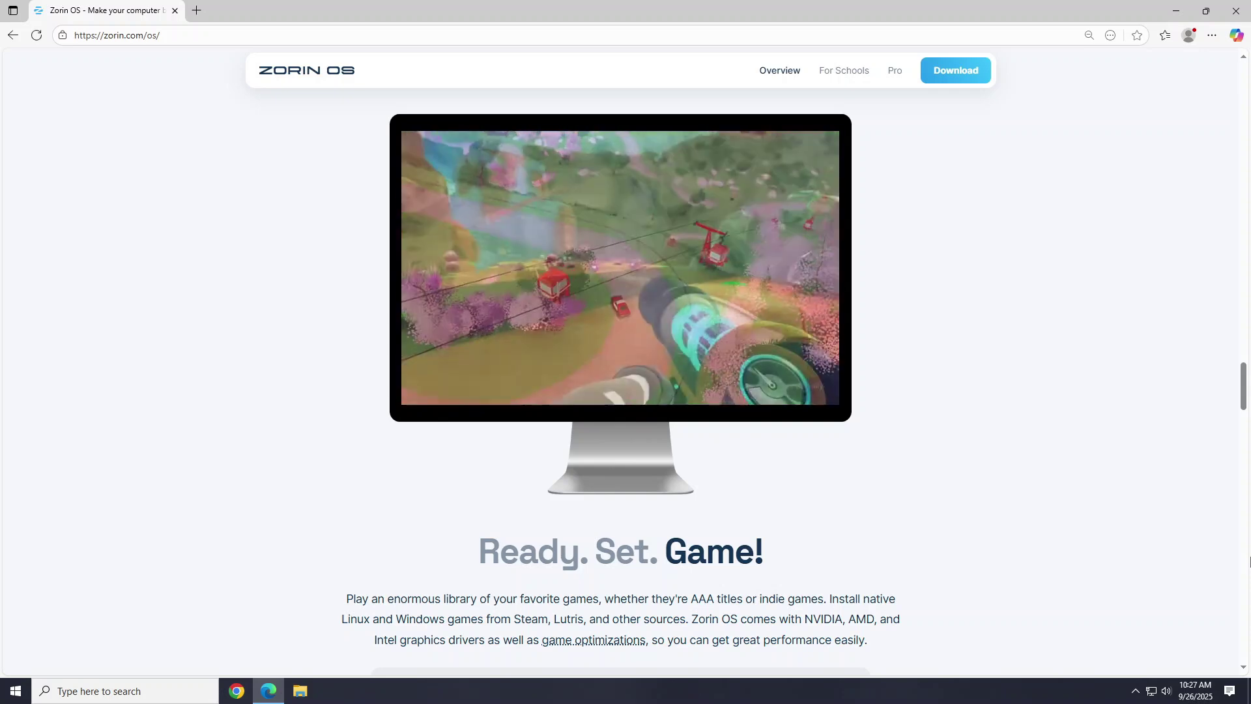
scroll(1249, 567, "down", 10)
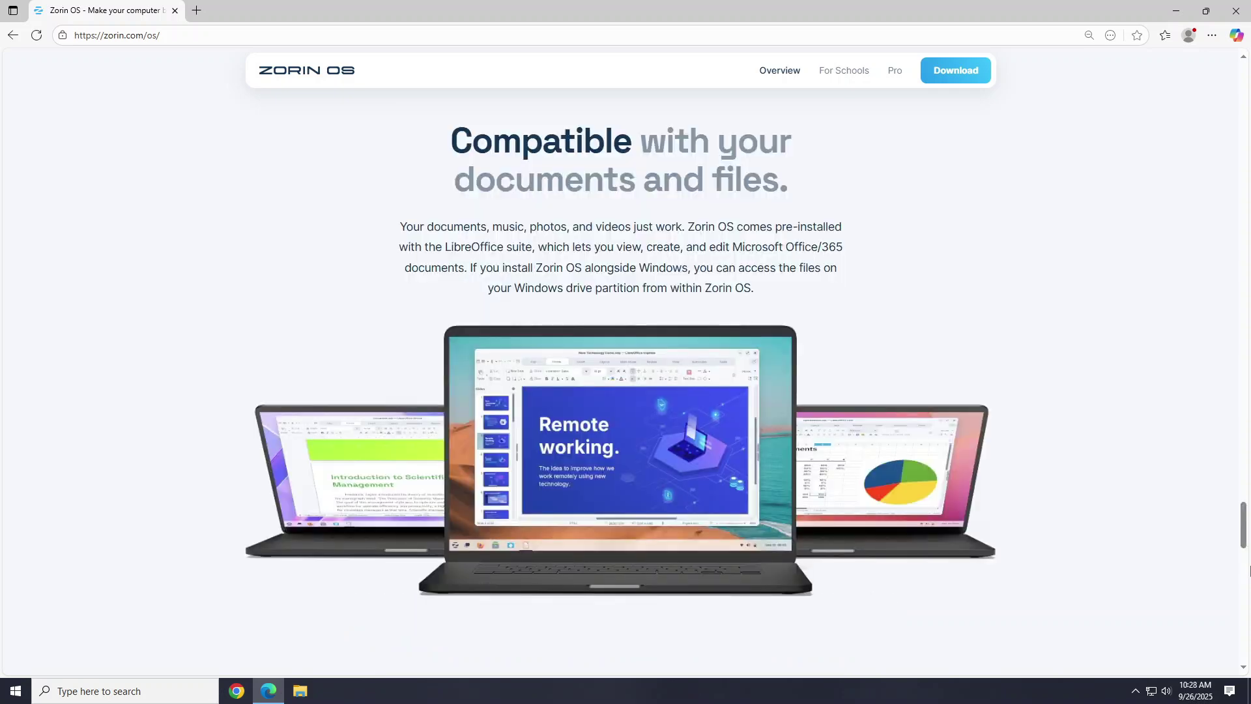